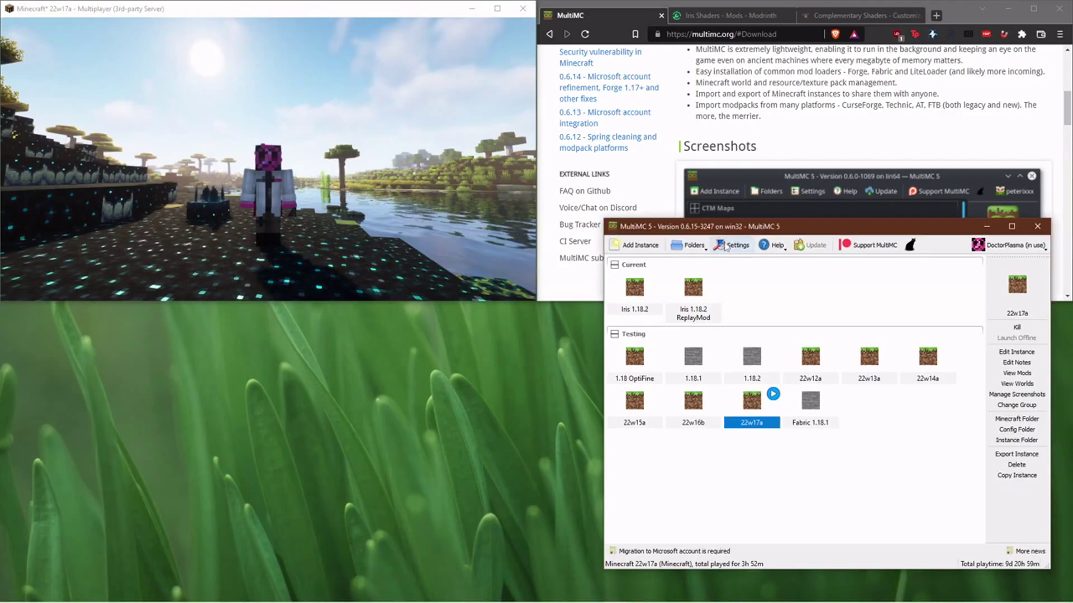
Look over the MultiMC website and the launcher's Java settings without changing anything
click(778, 94)
scroll(788, 117, up, 5)
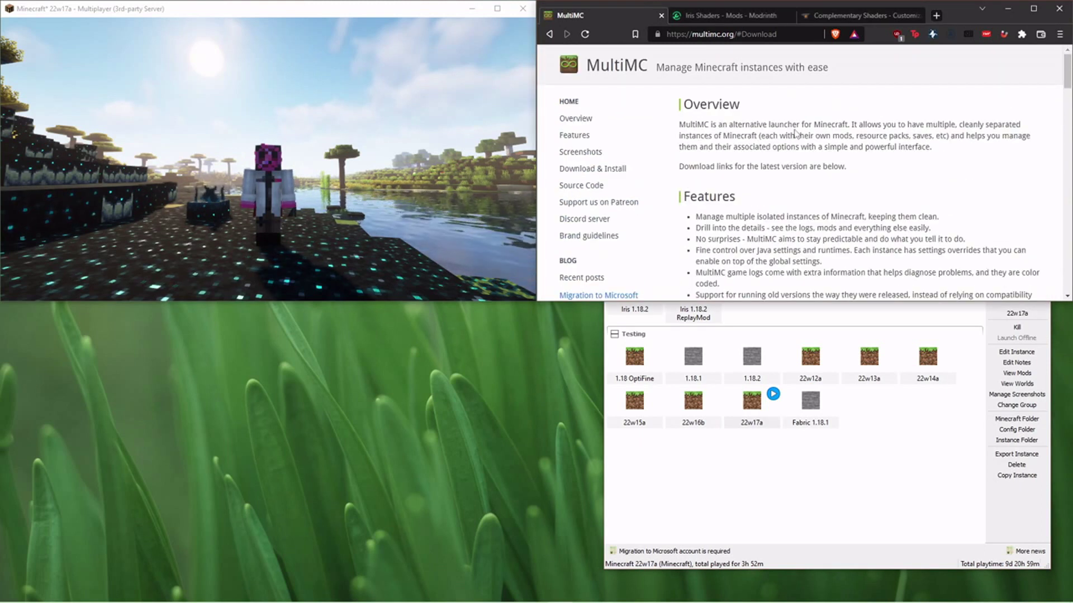
click(788, 484)
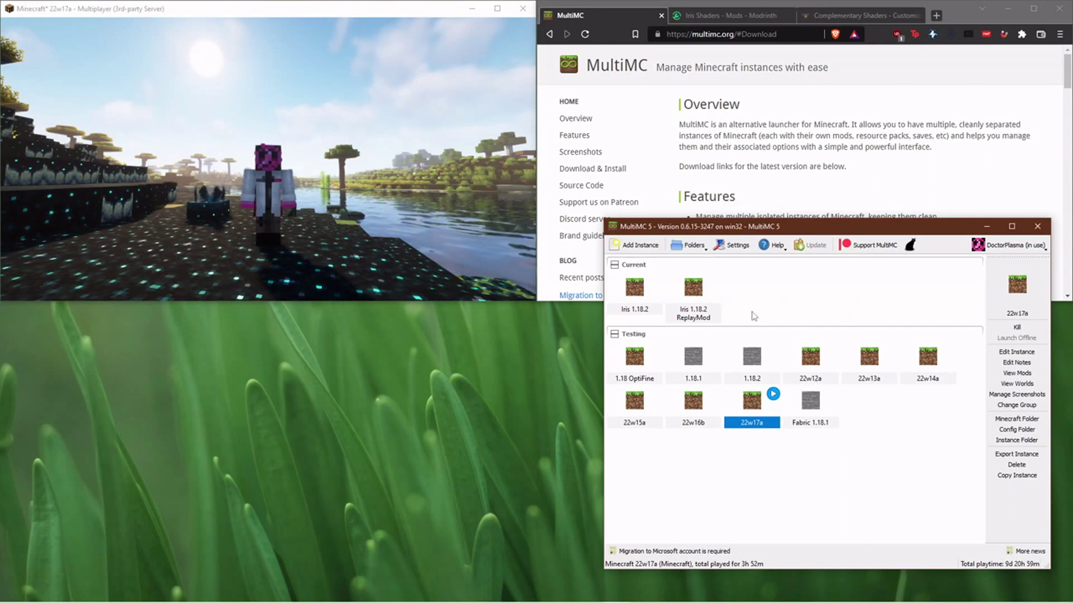
click(737, 247)
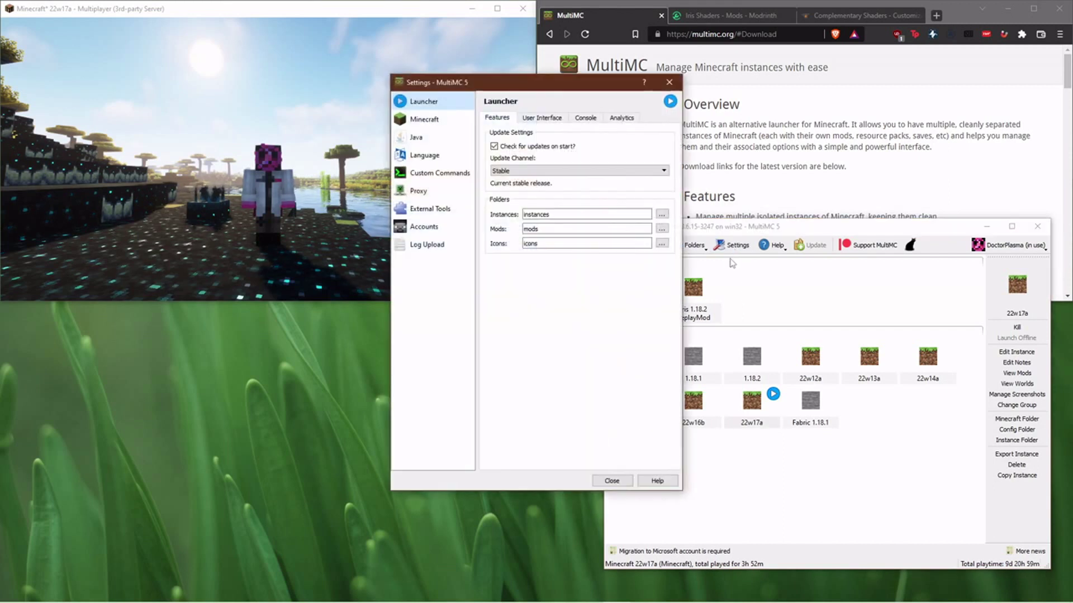
click(430, 139)
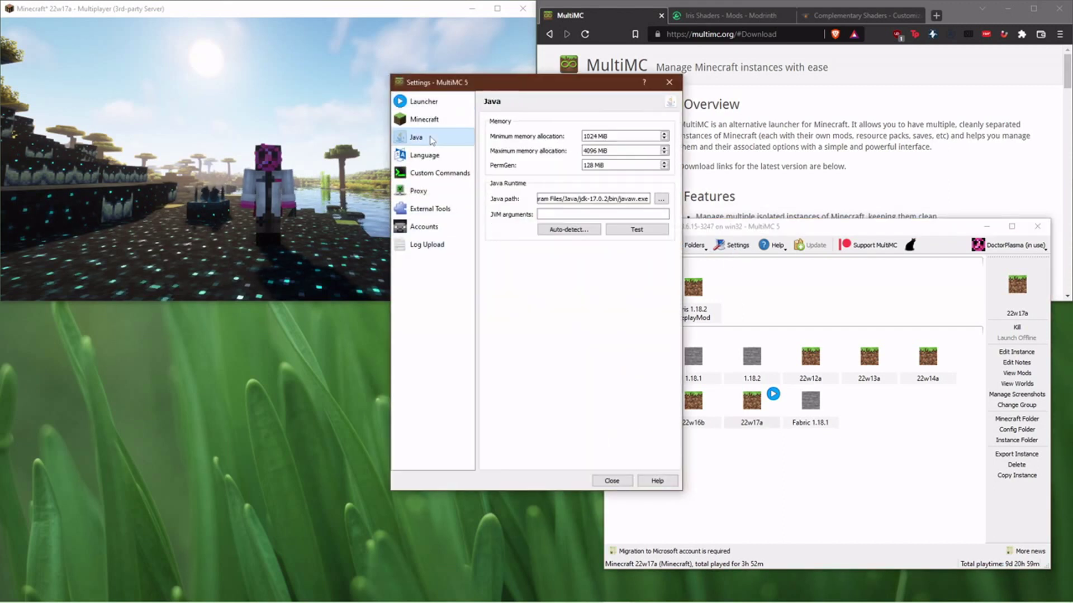
click(669, 82)
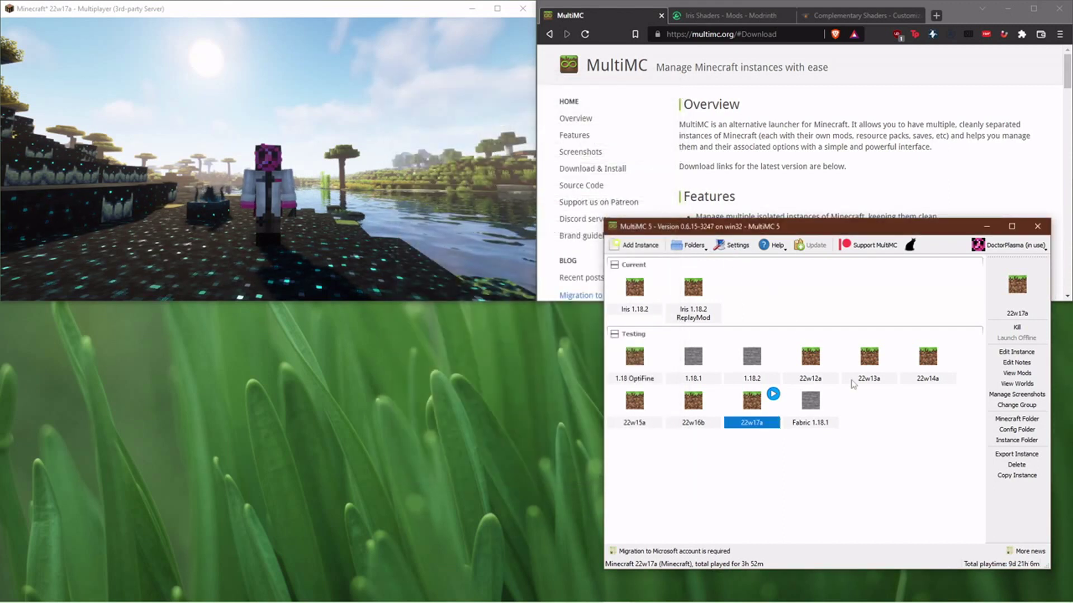
Search the web for 'java 17', skim the results, and close that tab
click(936, 16)
text(java)
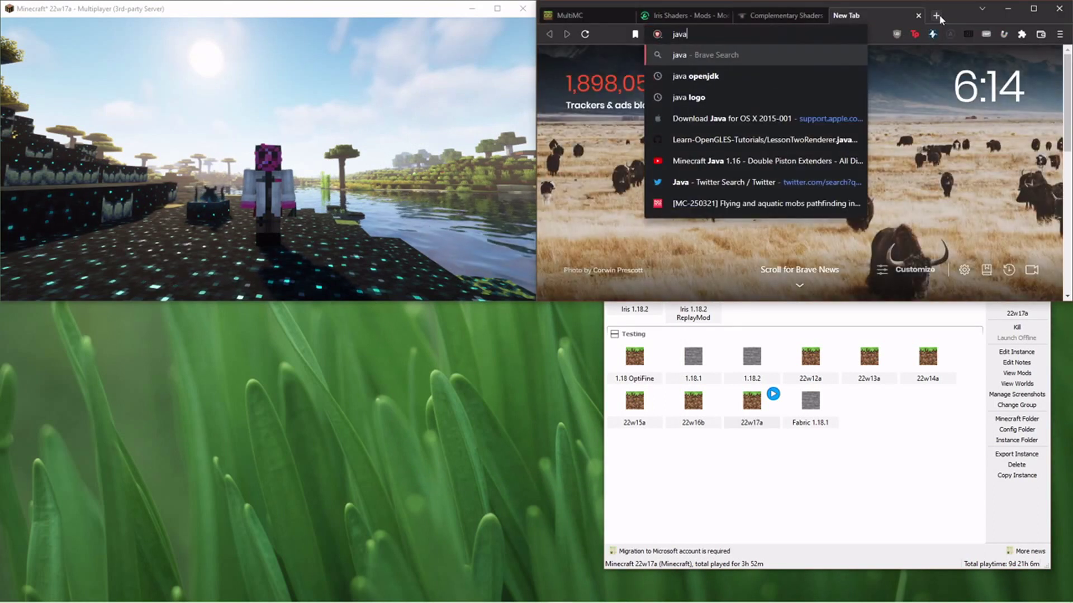
text( 1)
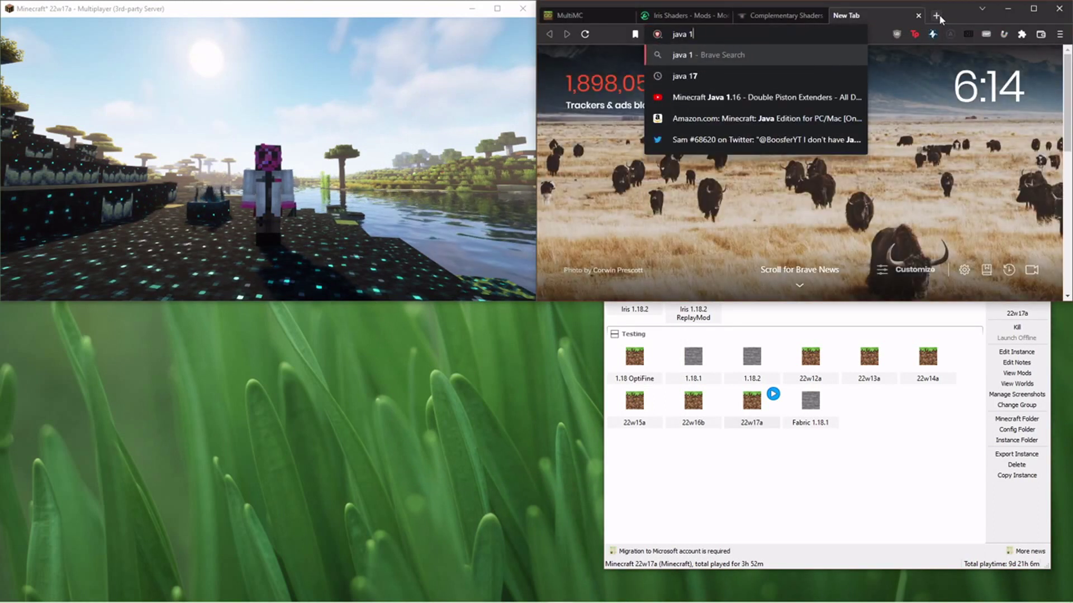
text(7)
key(Return)
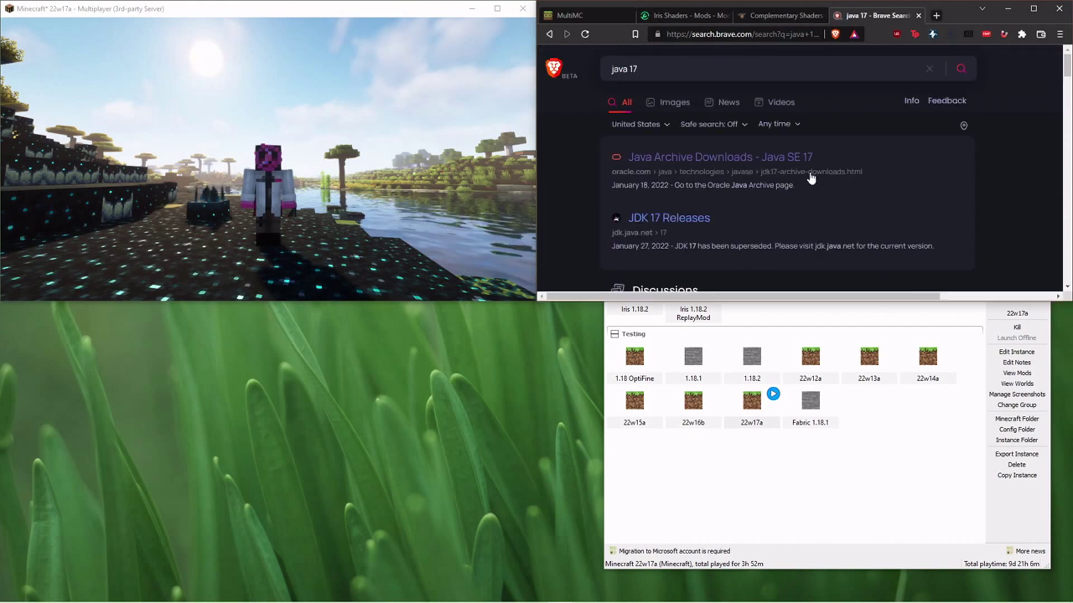
scroll(788, 173, down, 2)
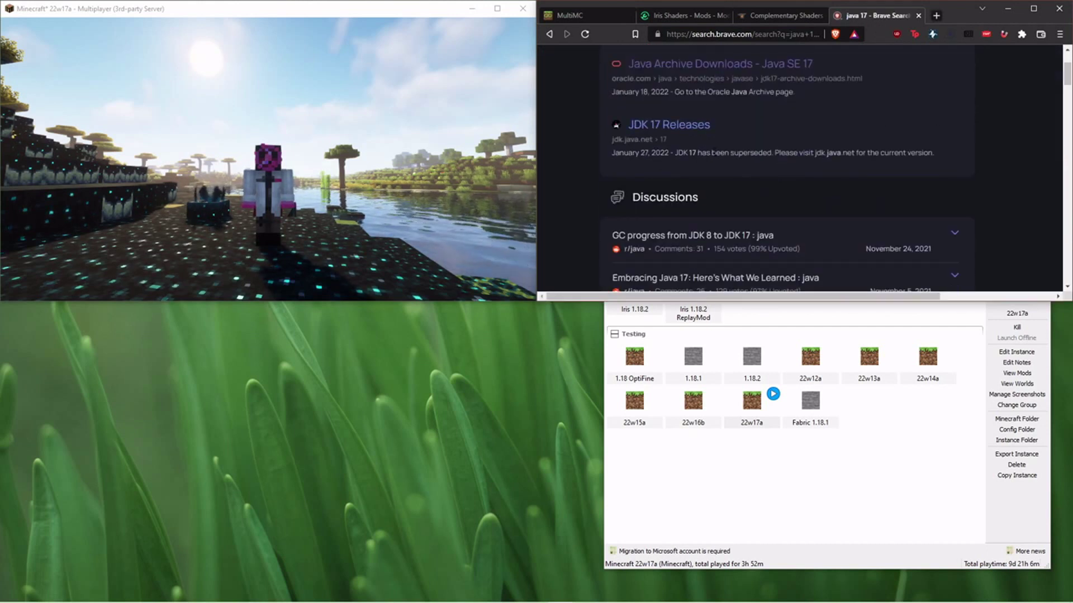
scroll(780, 197, down, 2)
scroll(780, 197, down, 5)
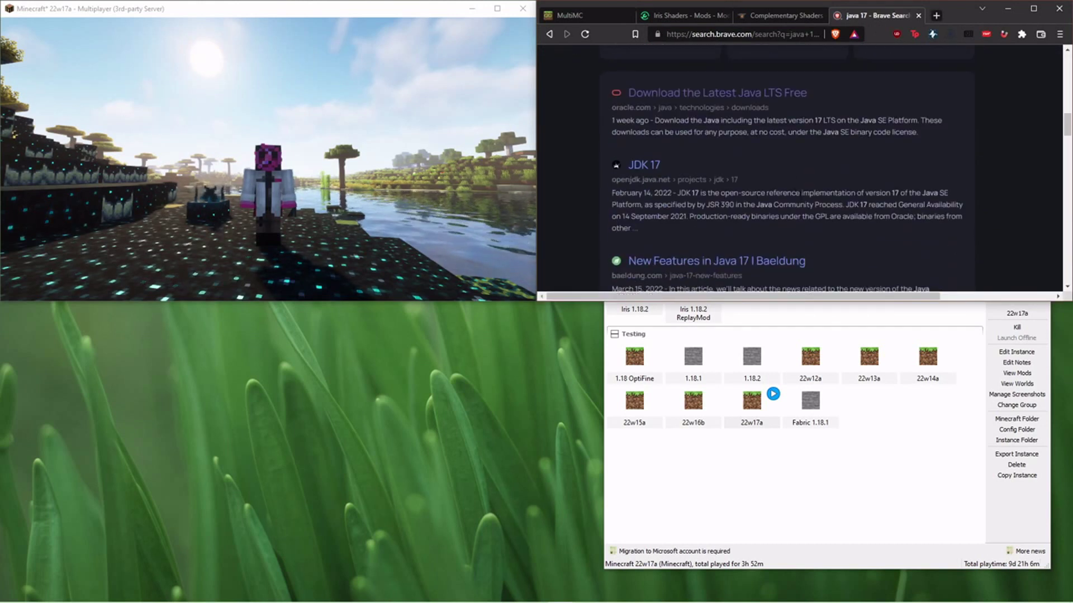
scroll(782, 195, up, 10)
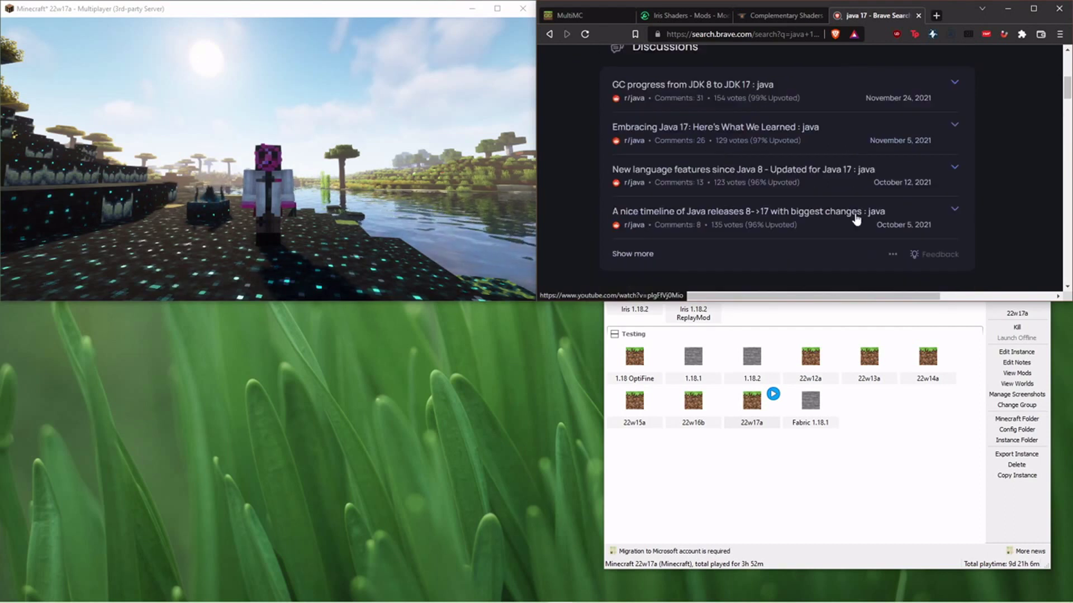
click(918, 15)
Create a snapshot 22w17a instance named 'example' and drag it into the Testing group
click(820, 504)
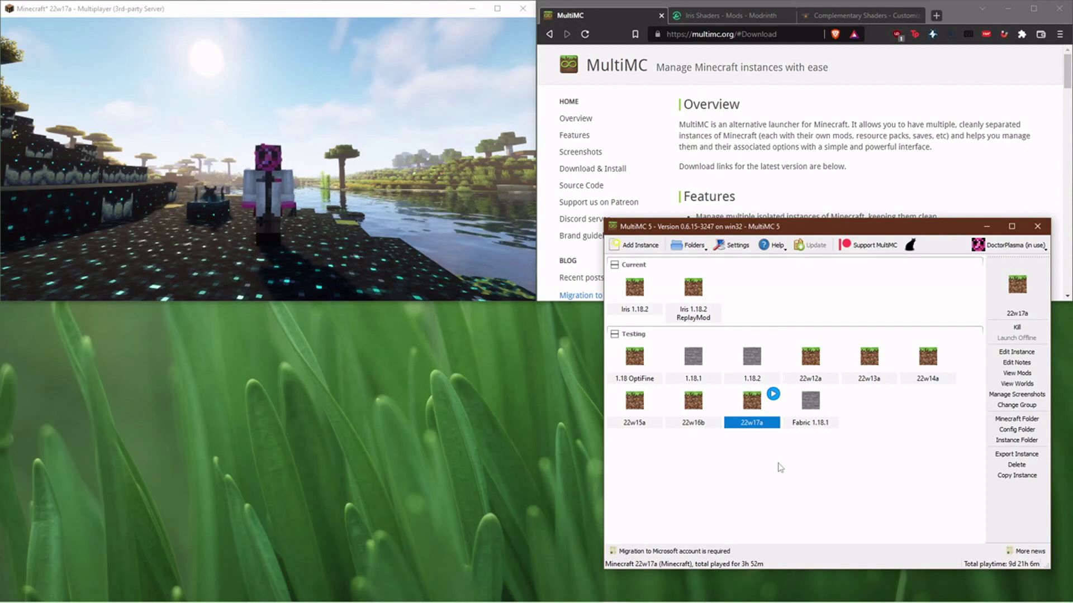
right_click(820, 474)
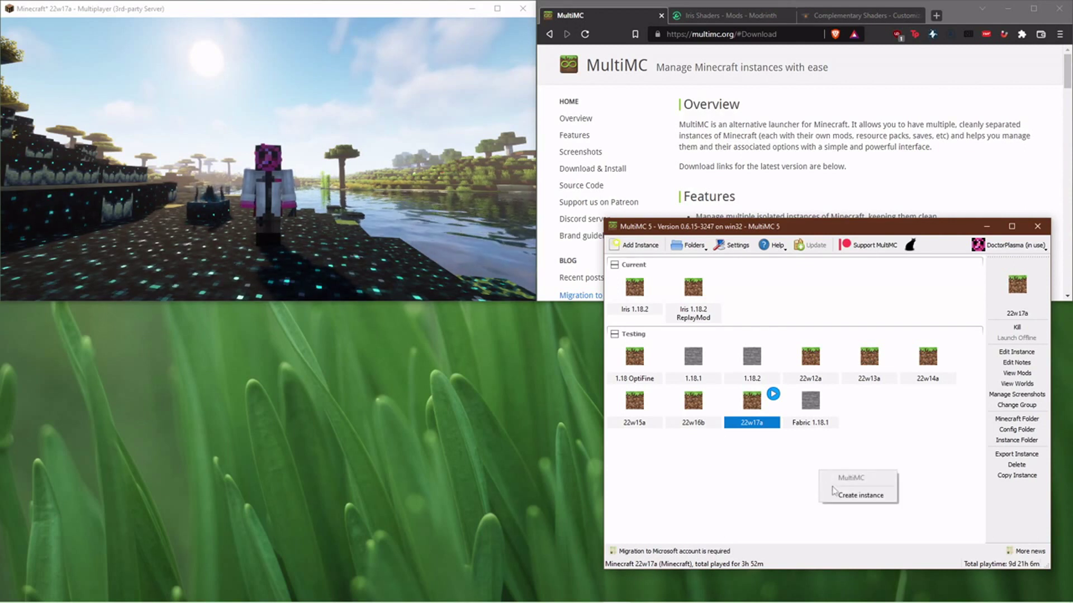
click(838, 495)
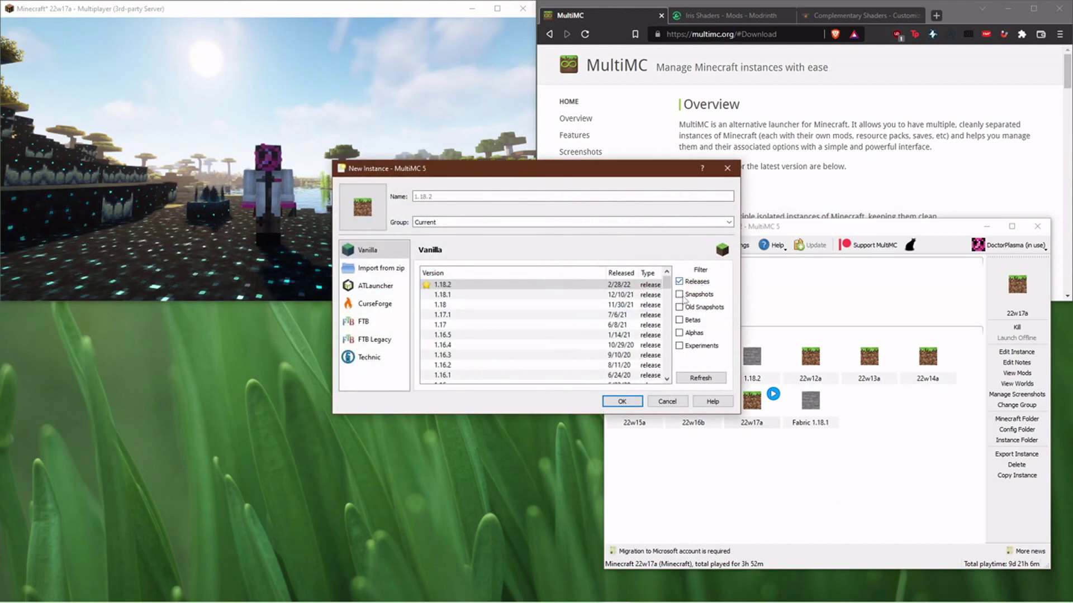
click(680, 294)
click(462, 197)
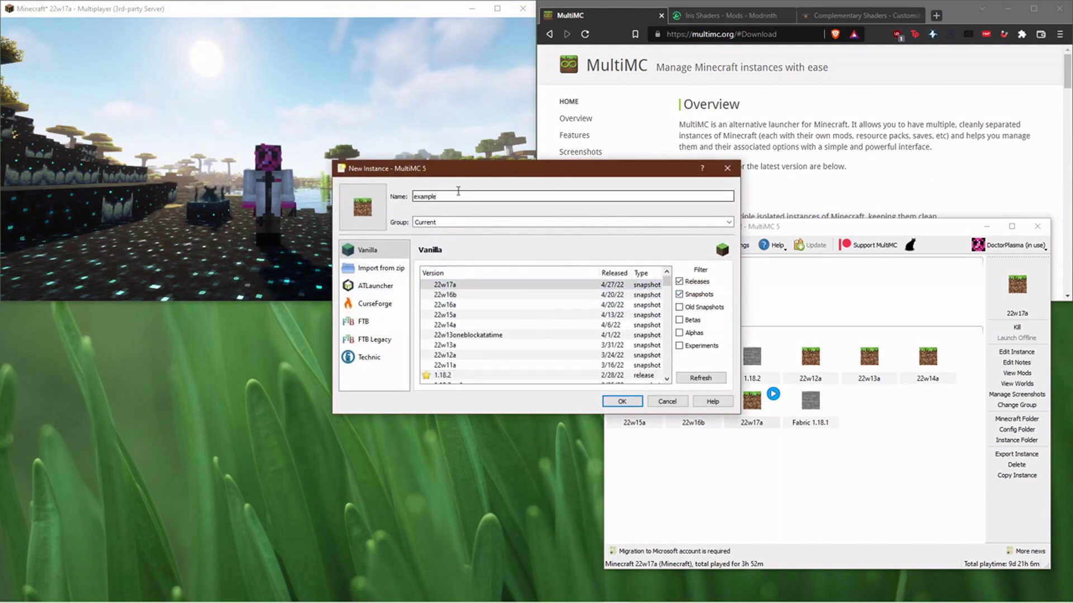
click(617, 402)
drag(620, 291, 874, 444)
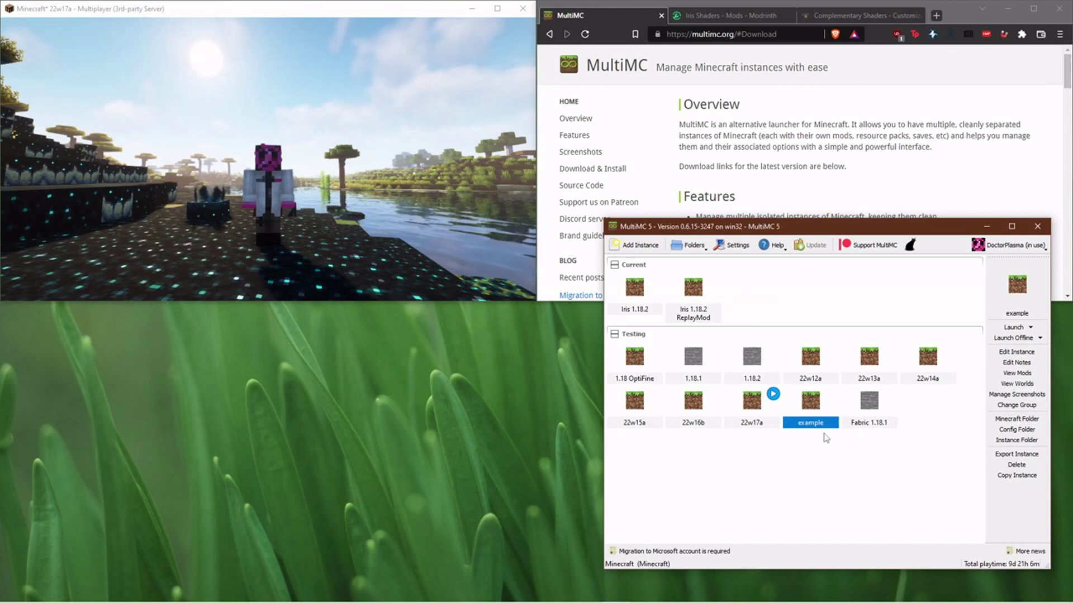
right_click(811, 405)
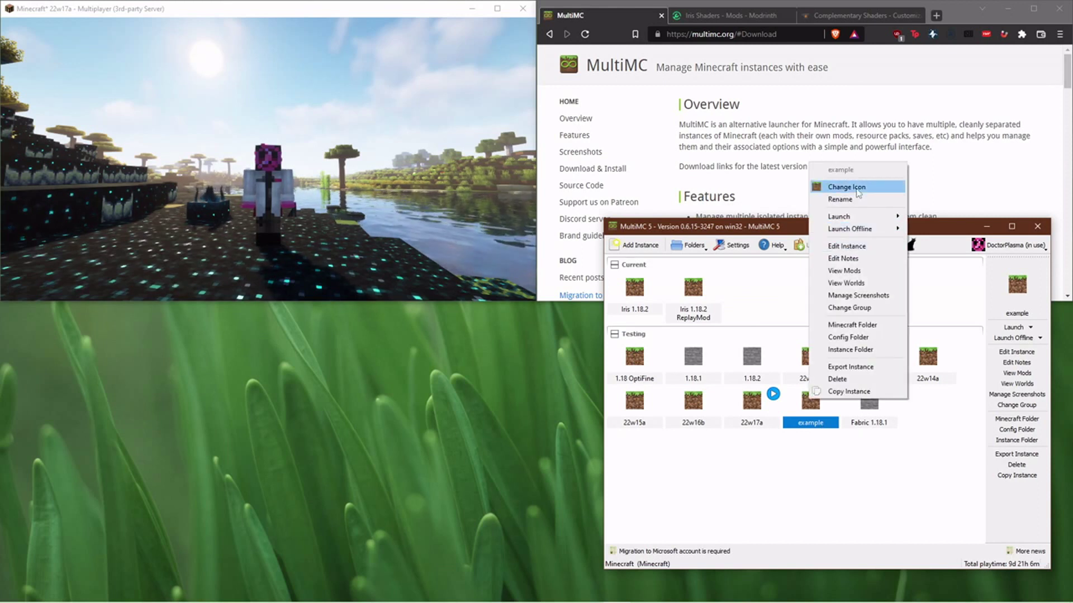
Install Fabric Loader 0.14.3 on the example instance
click(850, 246)
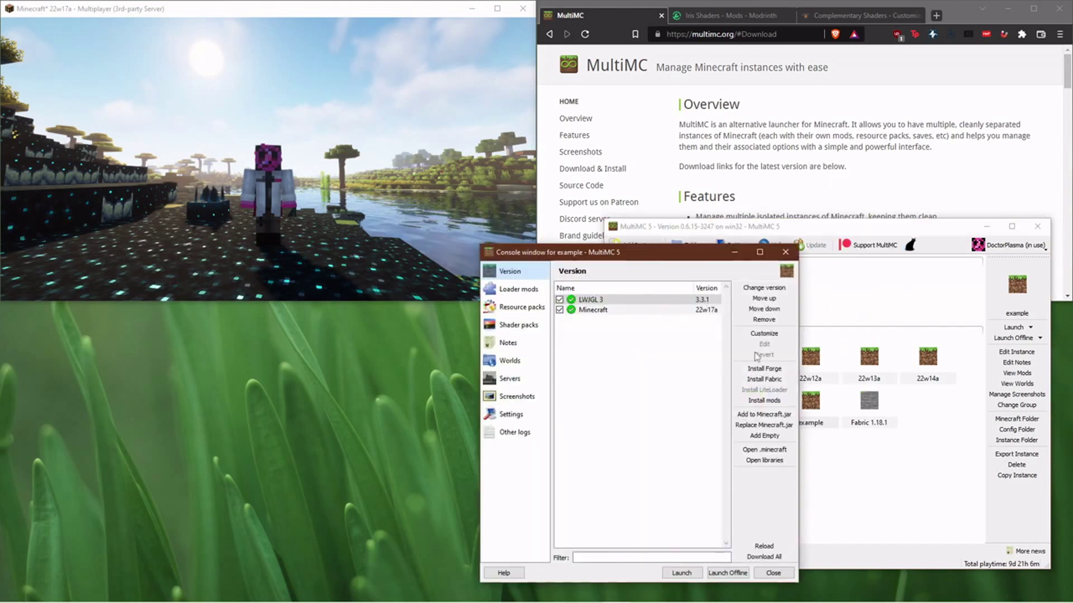
click(773, 380)
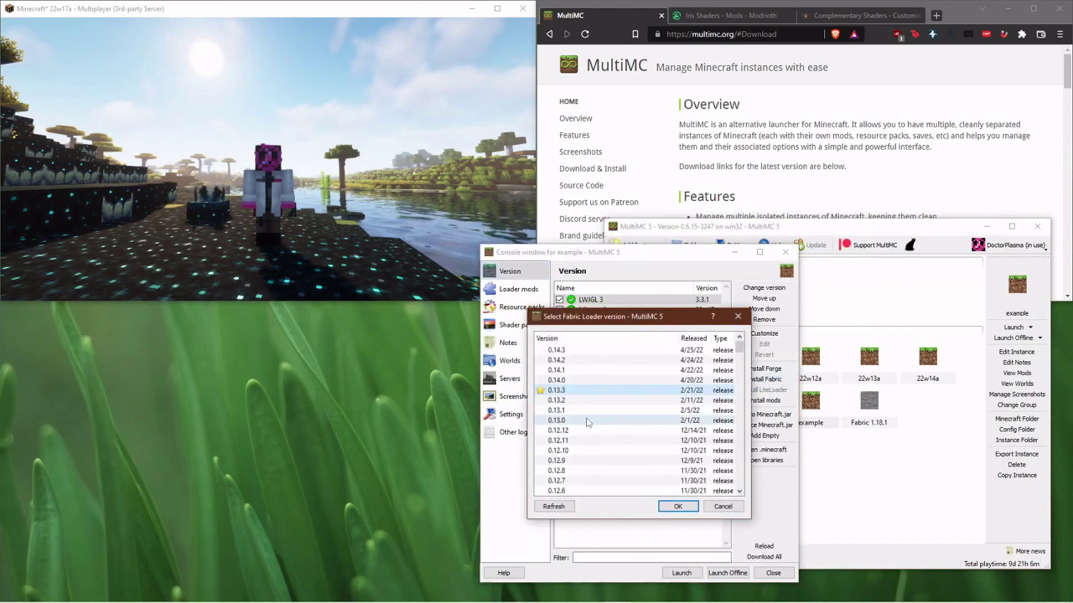
click(622, 348)
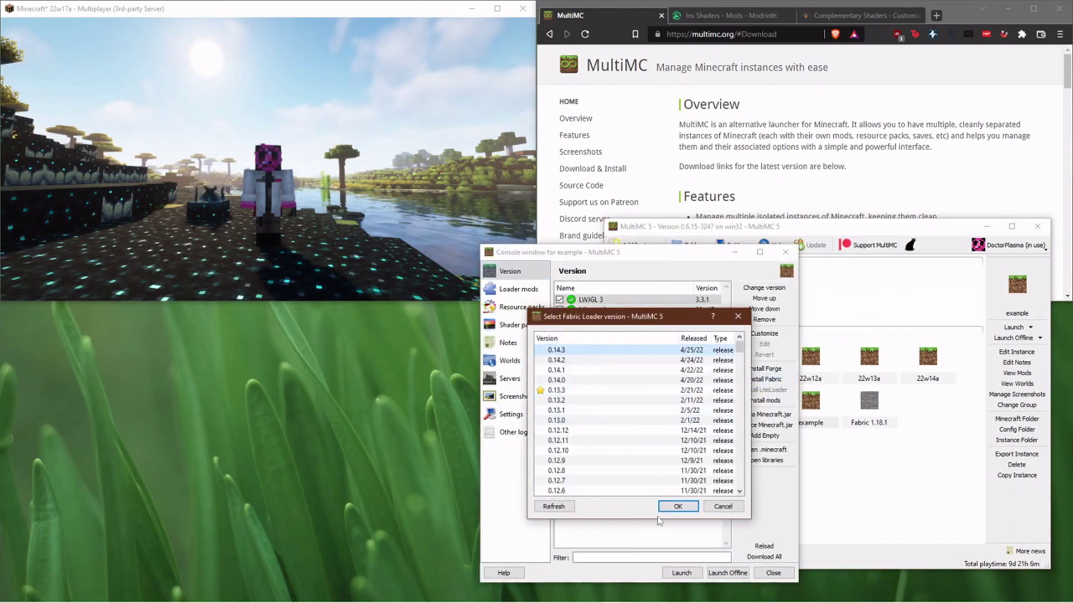
click(677, 506)
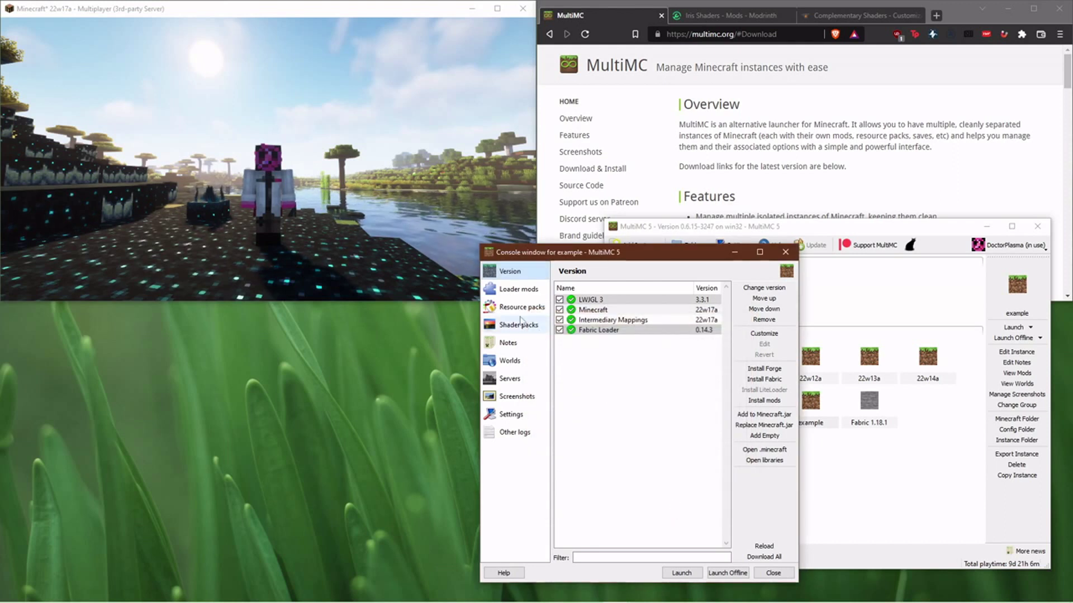
Check the instance's loader mods and resource packs lists, then show the Iris Shaders Modrinth page
click(514, 290)
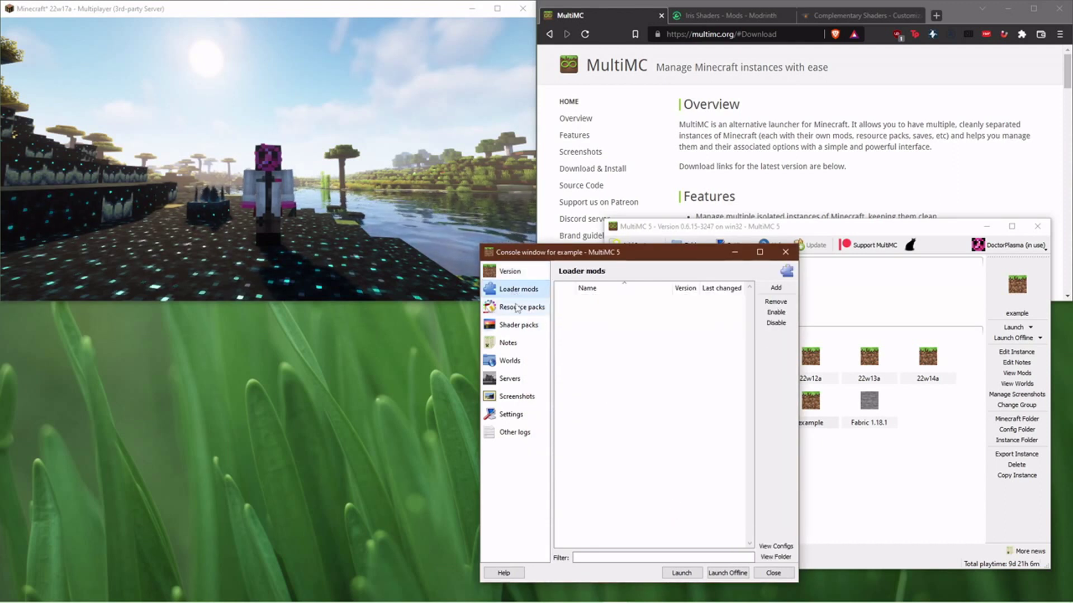
click(519, 308)
click(515, 289)
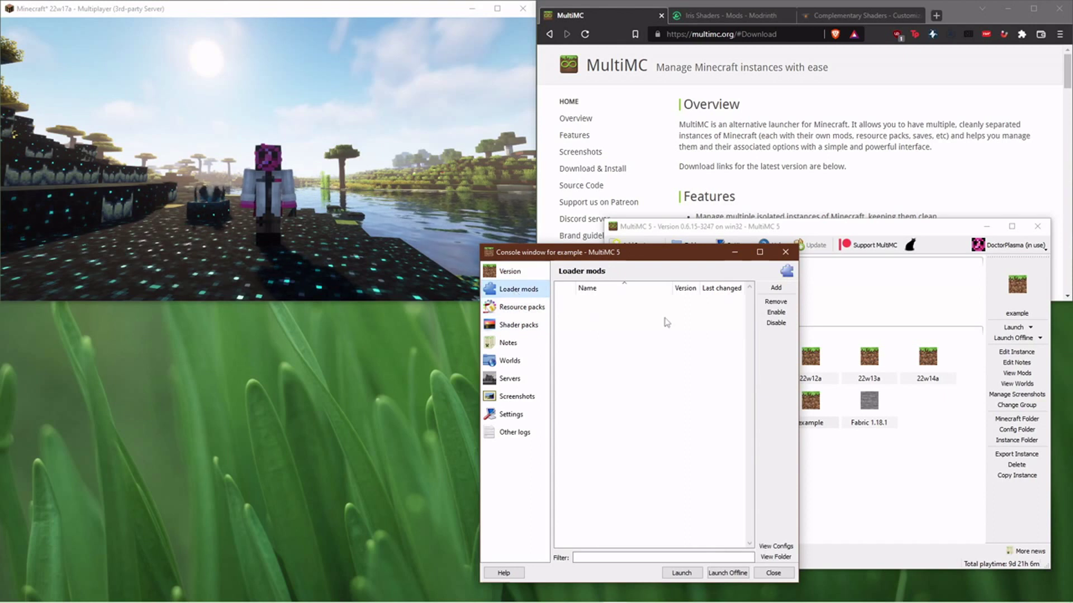
click(732, 15)
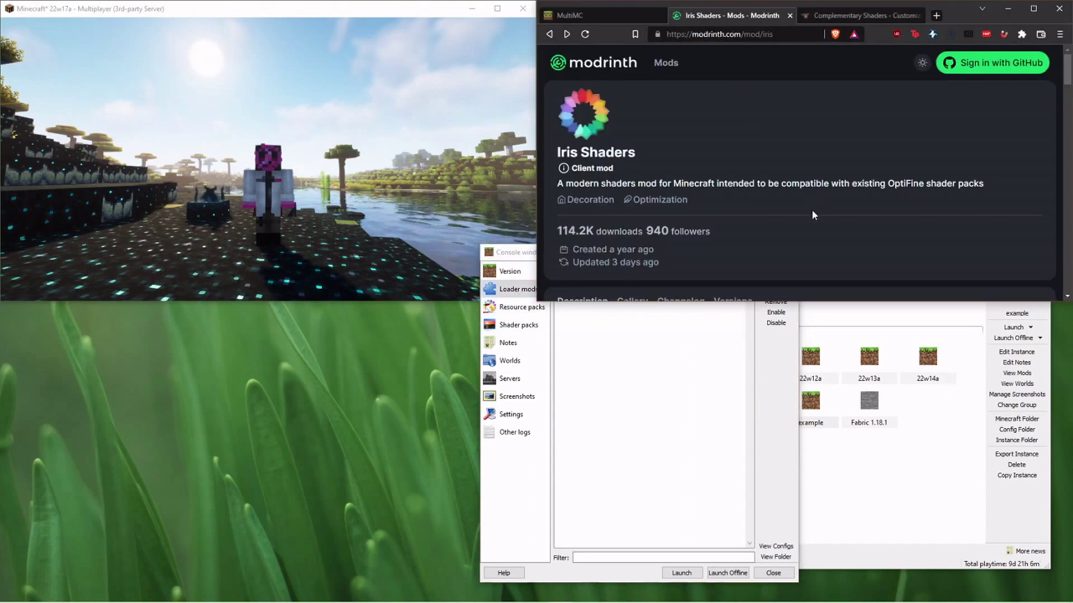
Scroll through the Iris Shaders description on Modrinth
scroll(813, 215, down, 15)
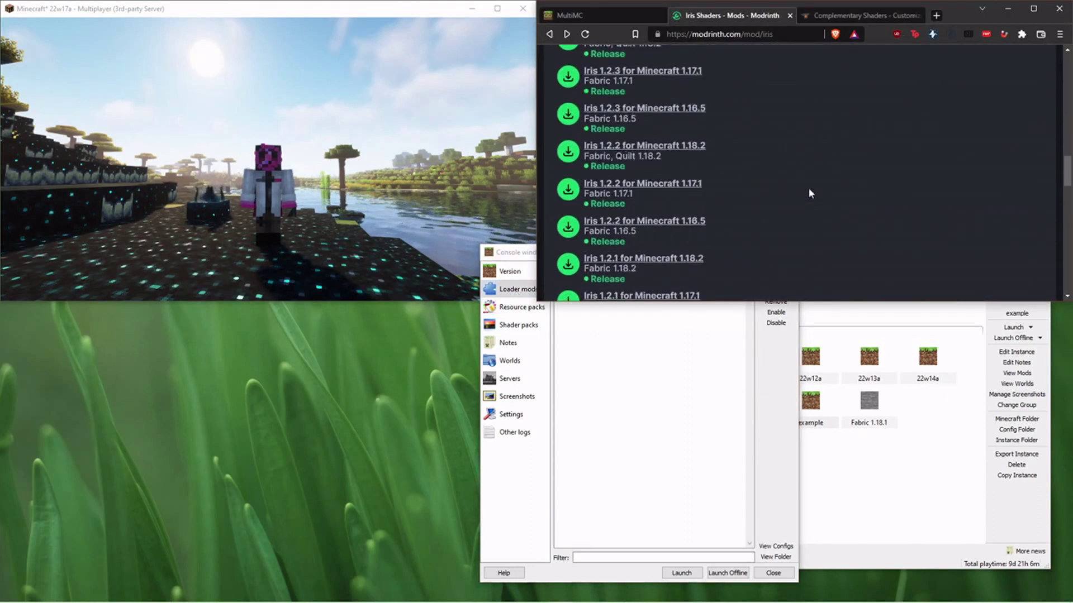
scroll(808, 187, up, 15)
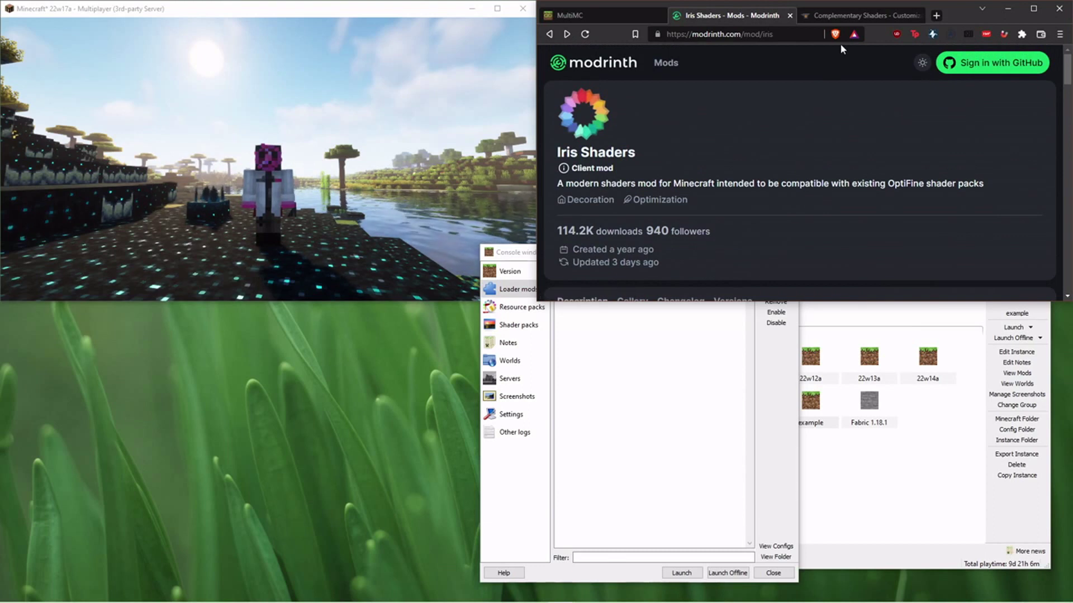
scroll(816, 158, down, 6)
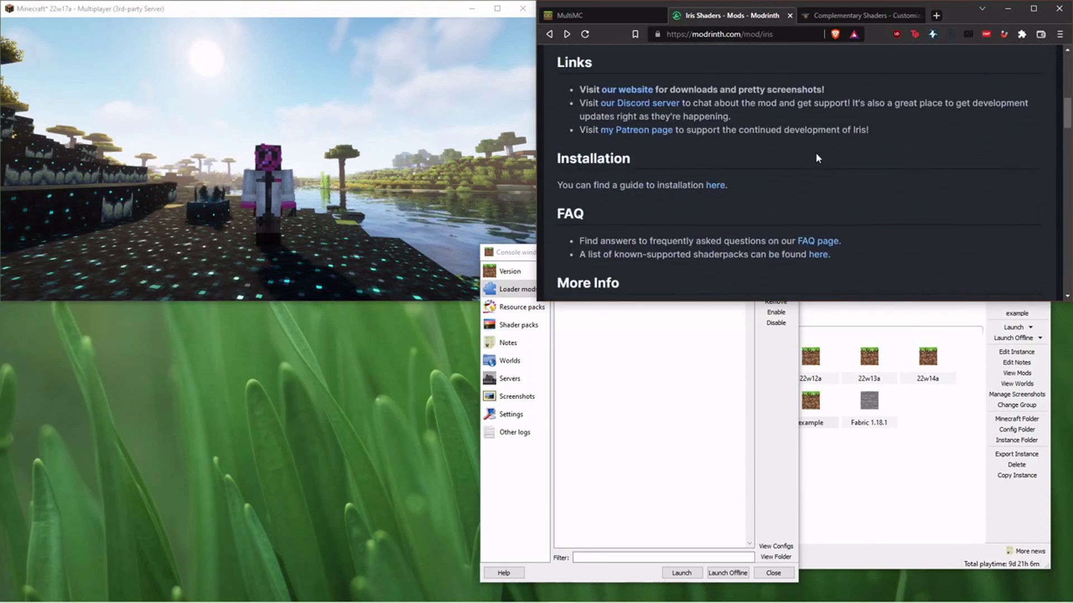
scroll(794, 158, up, 3)
Browse the Iris Shaders screenshot gallery
click(632, 115)
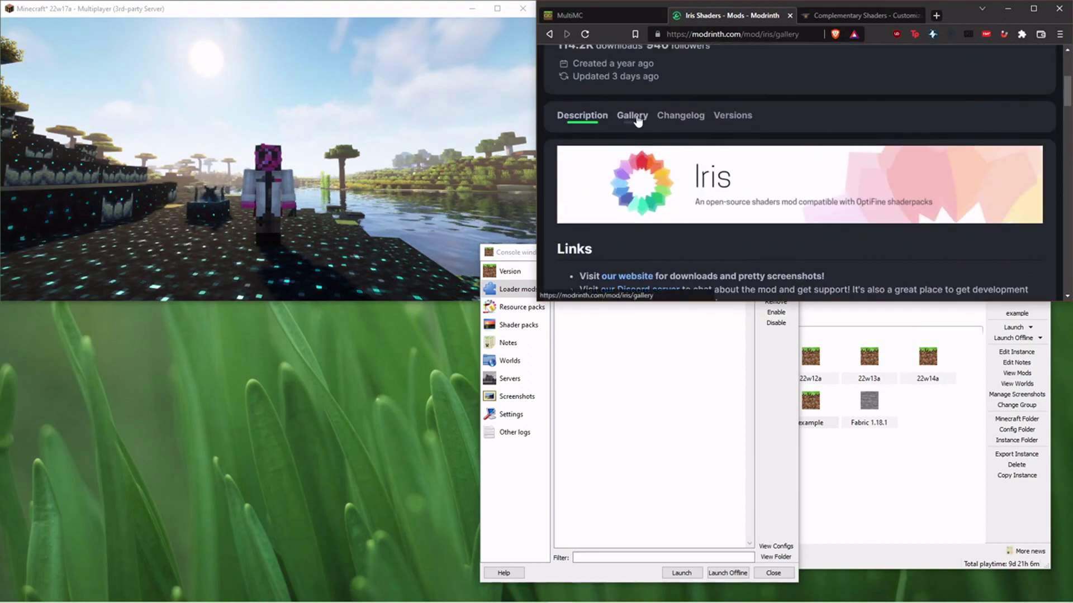
scroll(766, 172, up, 5)
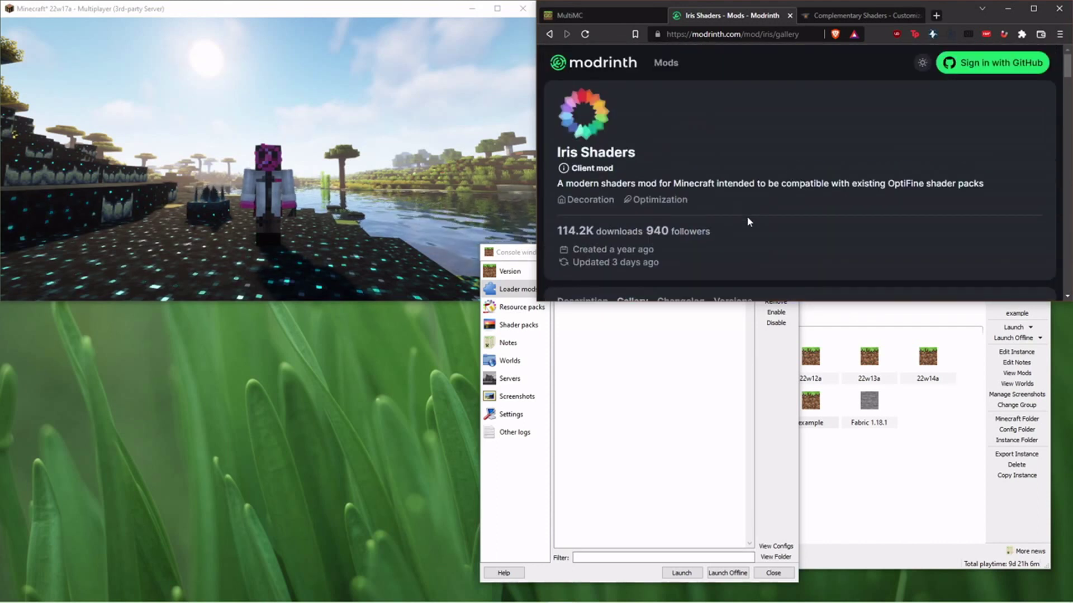
scroll(747, 218, down, 5)
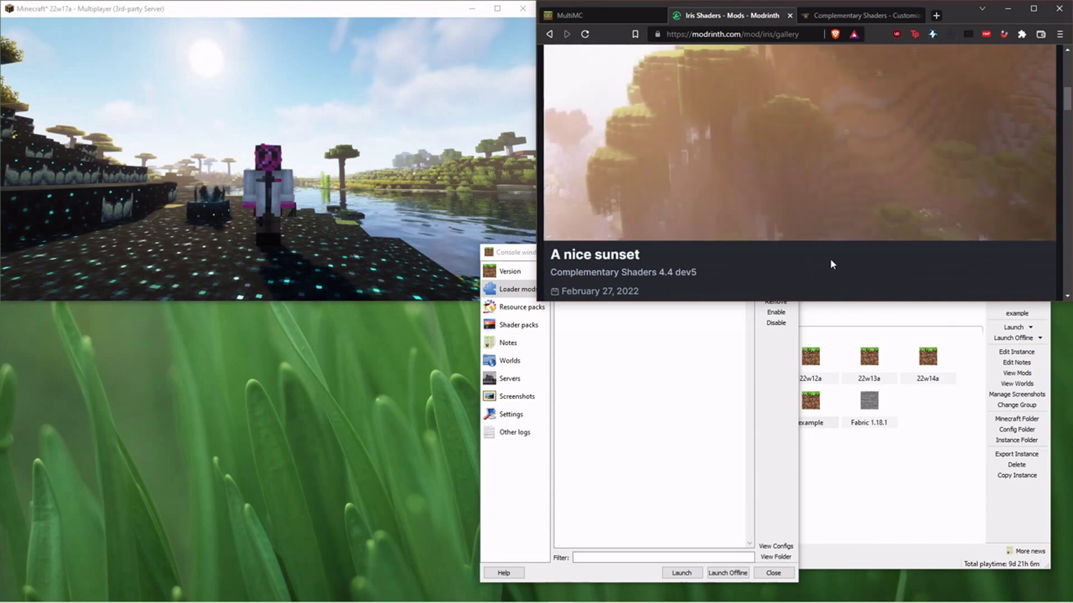
scroll(838, 263, up, 5)
scroll(860, 227, down, 5)
scroll(871, 259, up, 5)
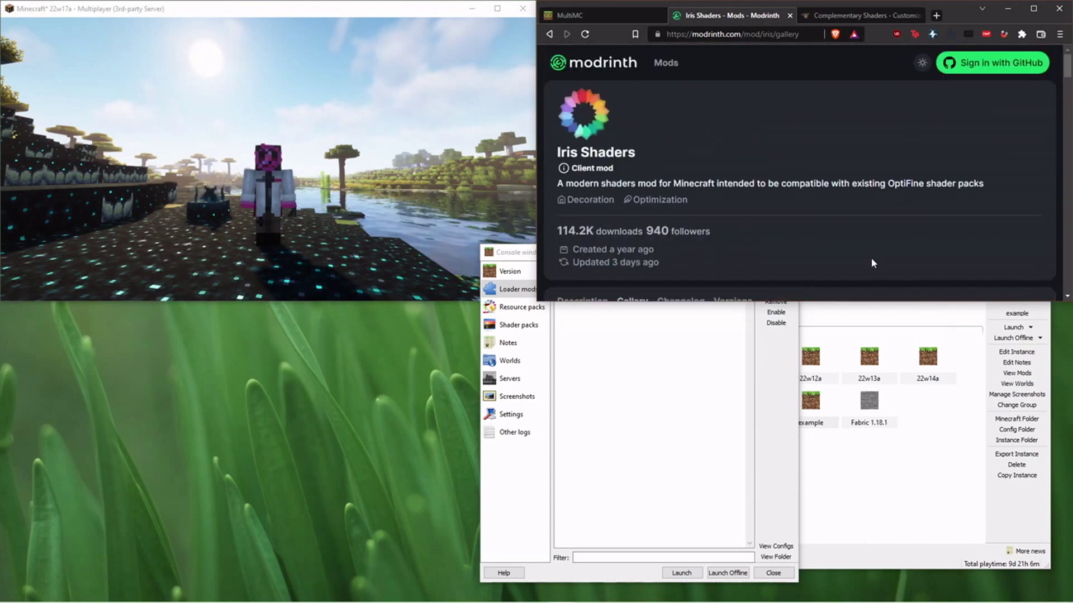
scroll(873, 262, down, 5)
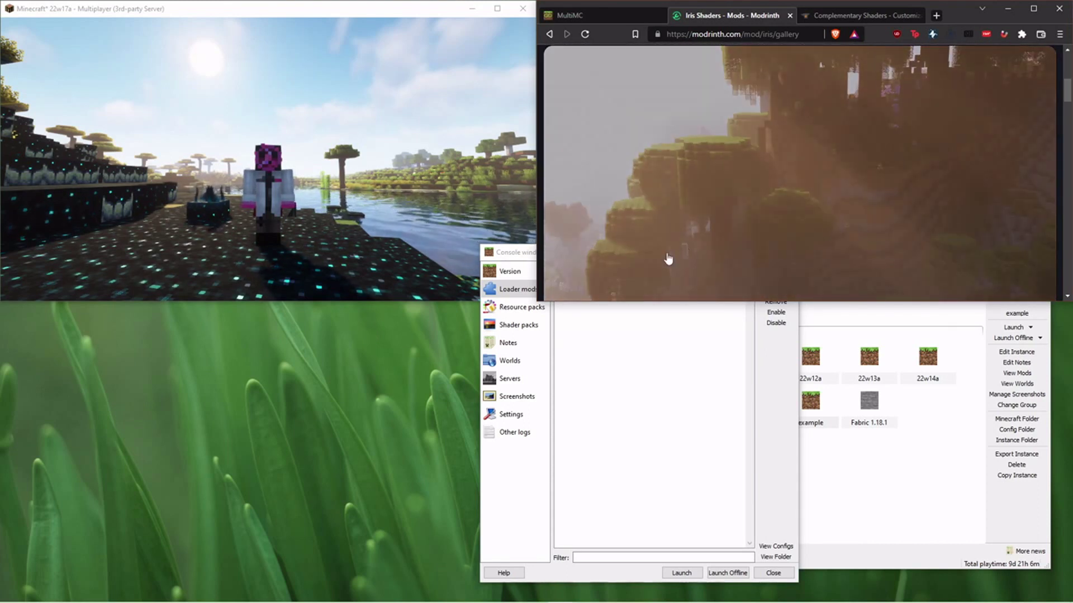
scroll(670, 254, up, 5)
scroll(577, 208, down, 3)
scroll(576, 208, up, 3)
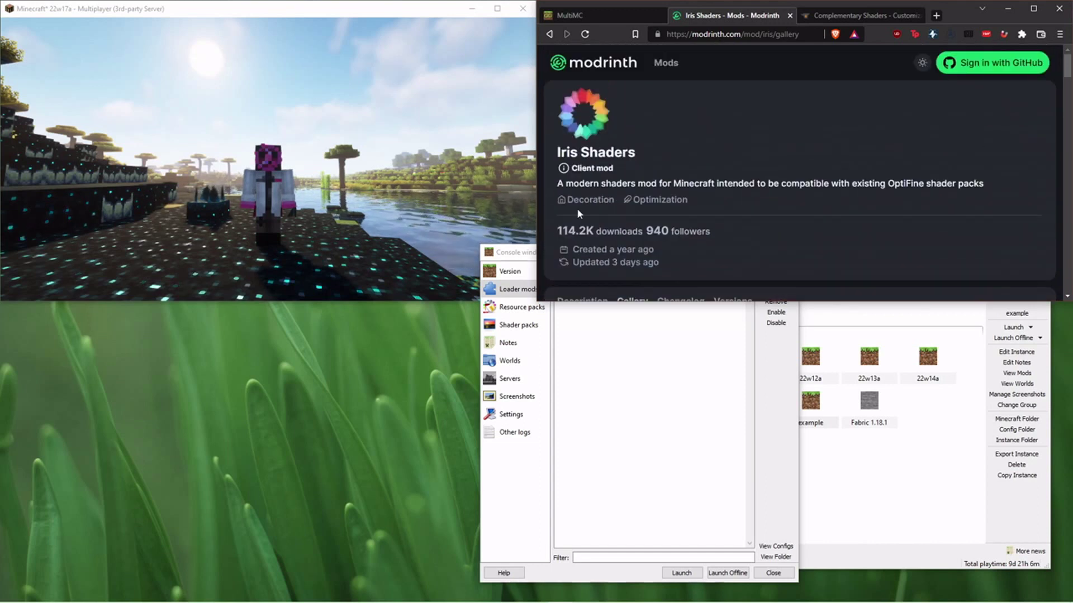
Return to the Iris description and scroll down to its website, Discord and guide links
click(549, 34)
scroll(634, 115, down, 8)
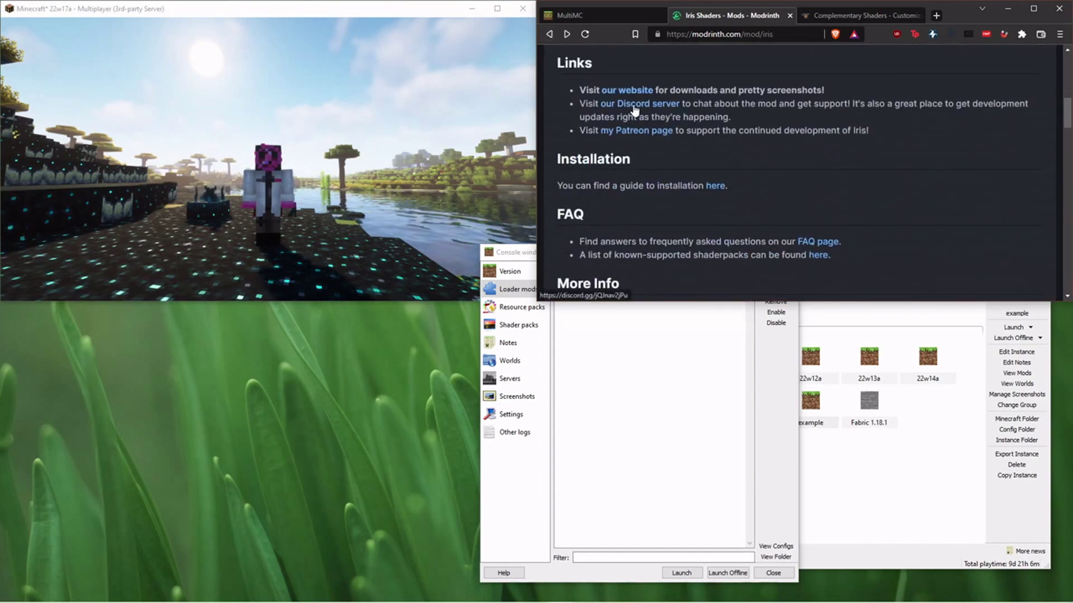
mouse_move(134, 598)
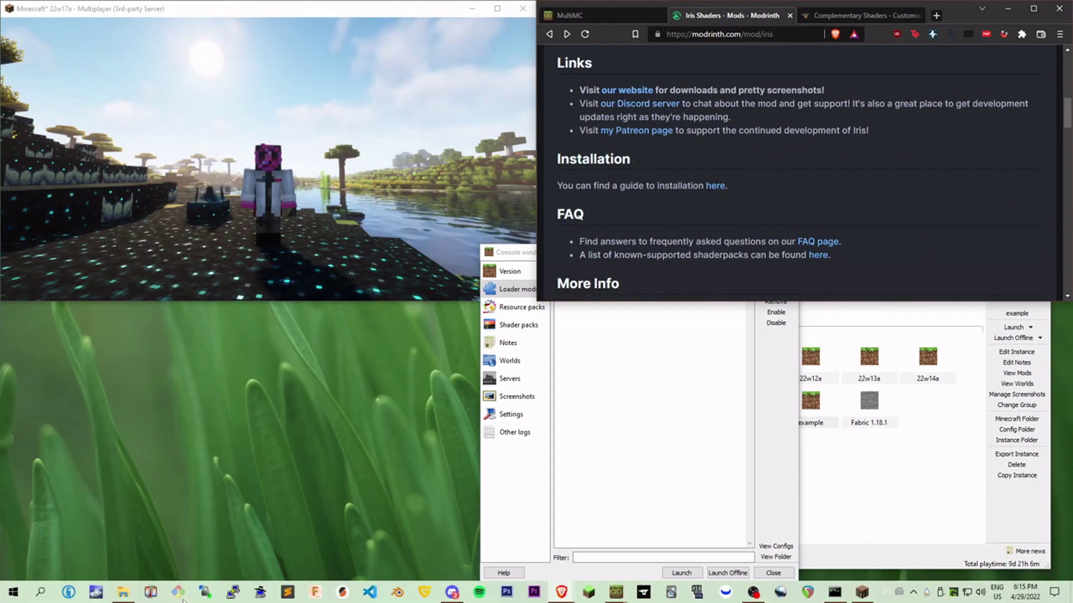
click(452, 592)
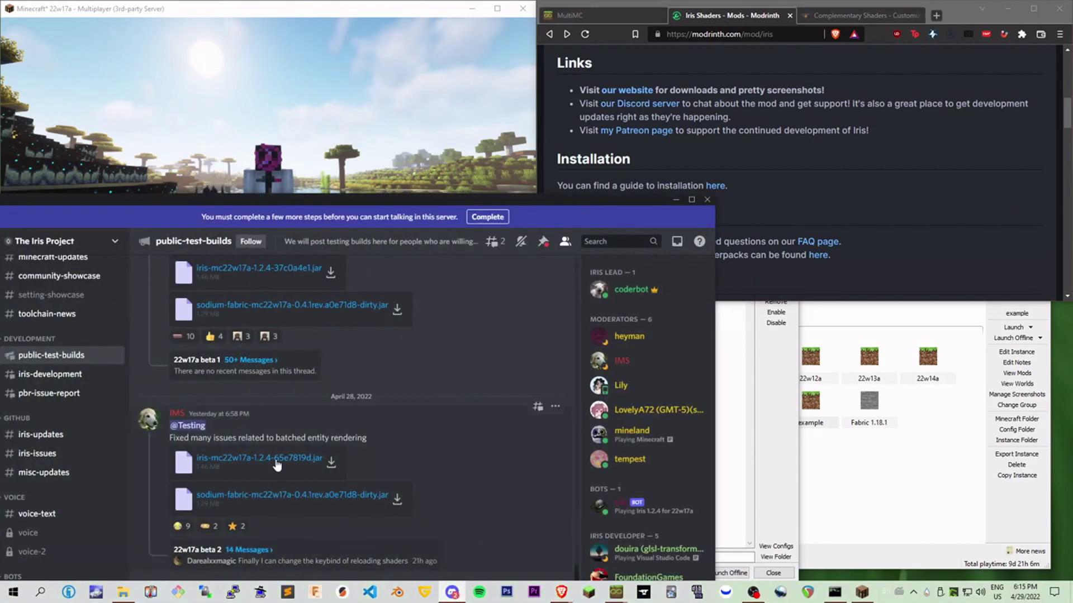
mouse_move(32, 359)
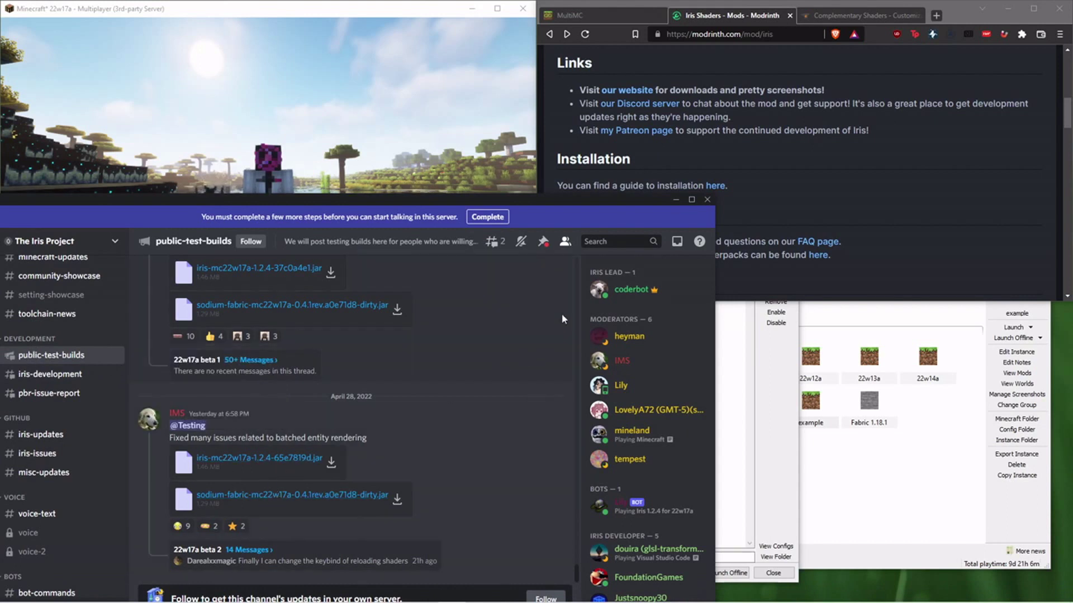
click(676, 200)
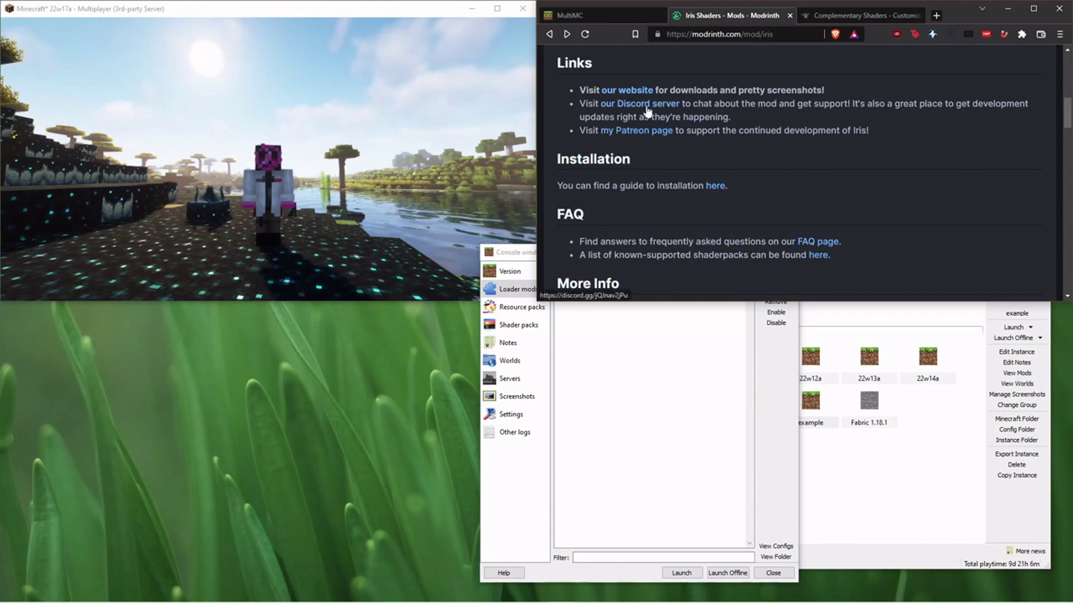
Show the example instance's empty Loader mods list, then bring back Discord's Iris test-builds channel
click(587, 306)
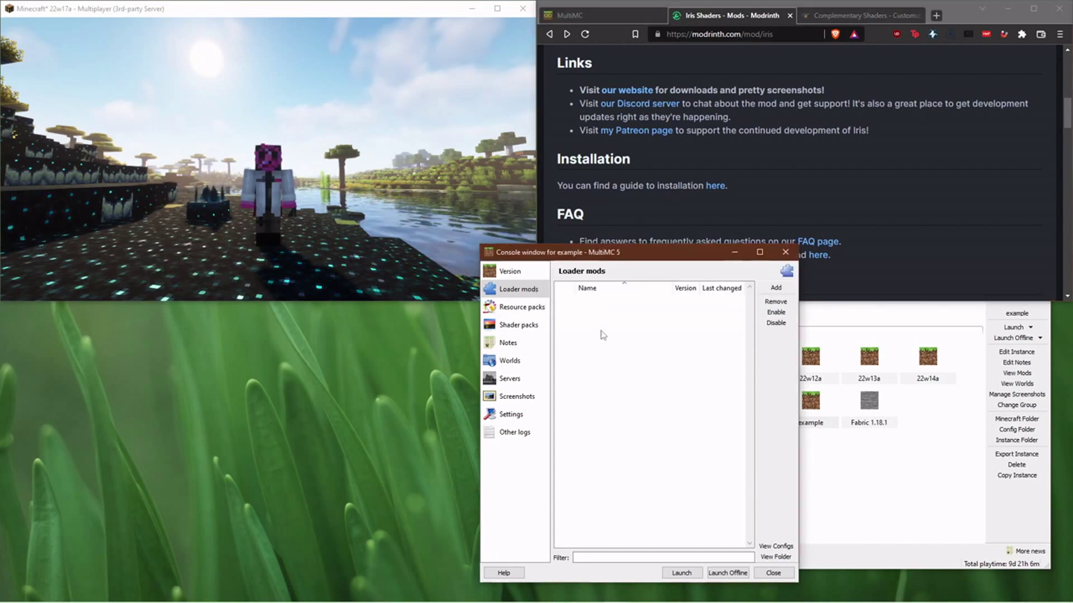
mouse_move(335, 595)
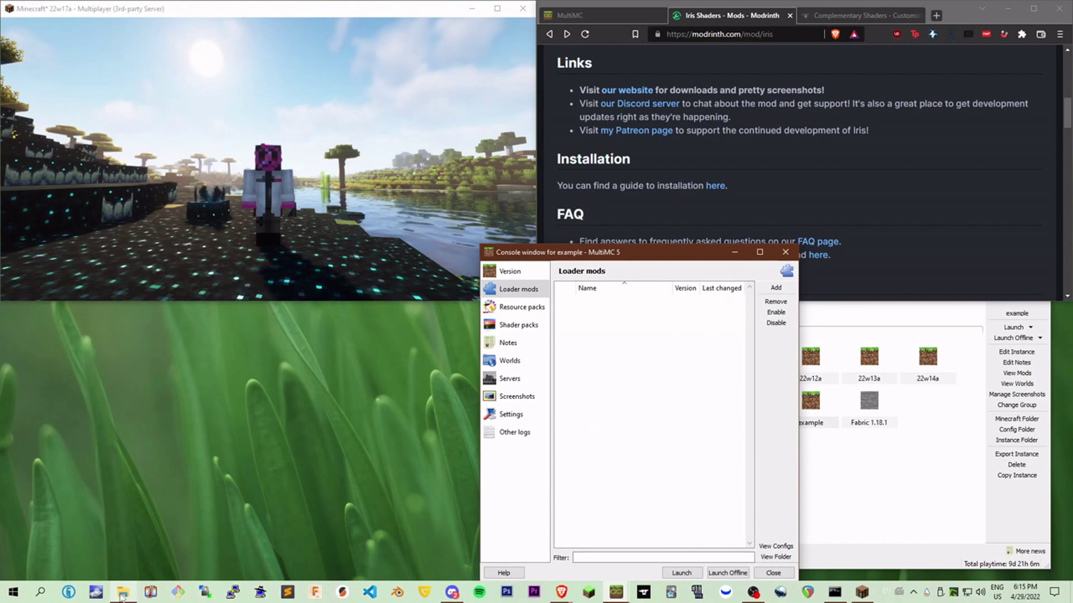
mouse_move(124, 595)
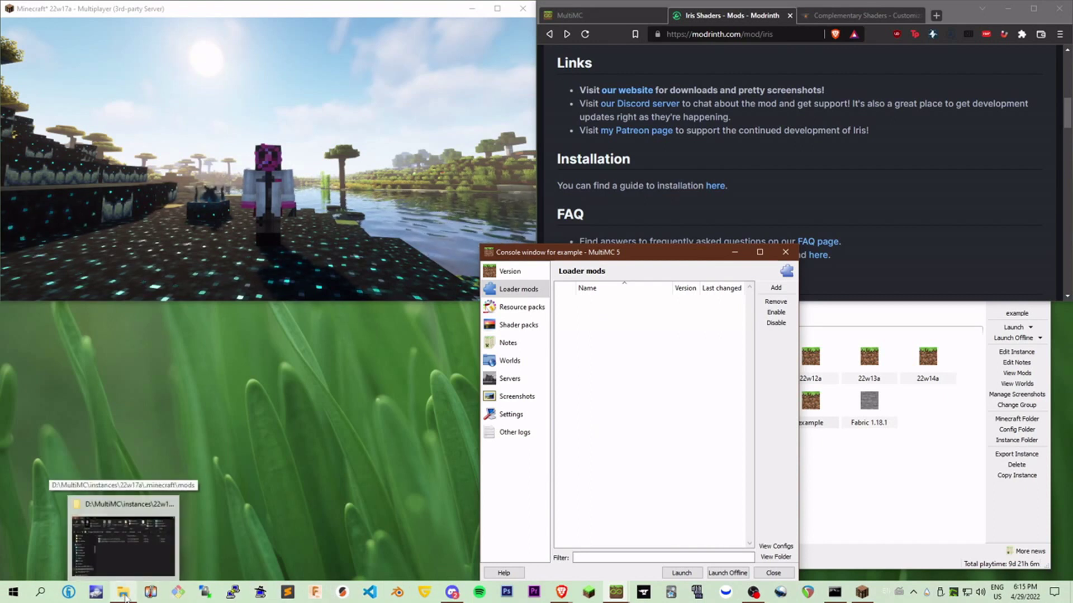
click(452, 592)
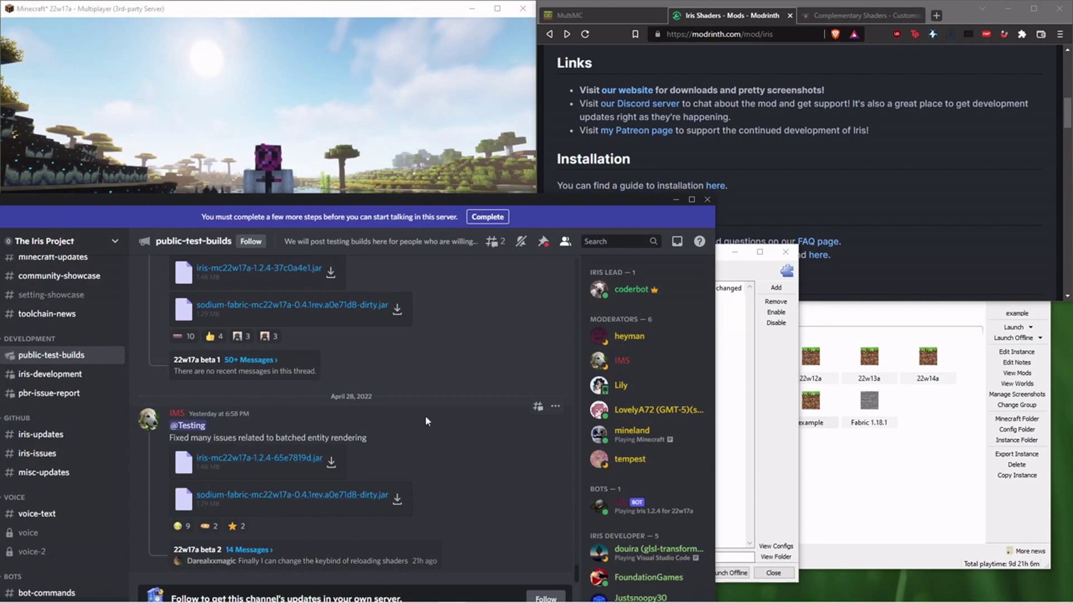
Select the iris and sodium jars in the 22w17a mods folder and open example's mods folder
click(675, 200)
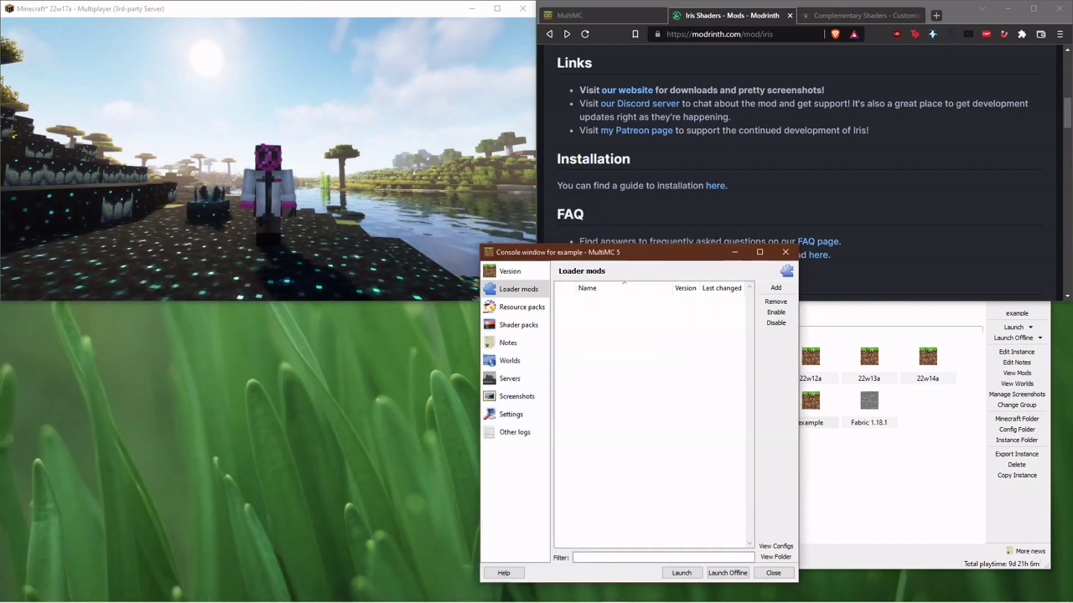
key(alt+Tab)
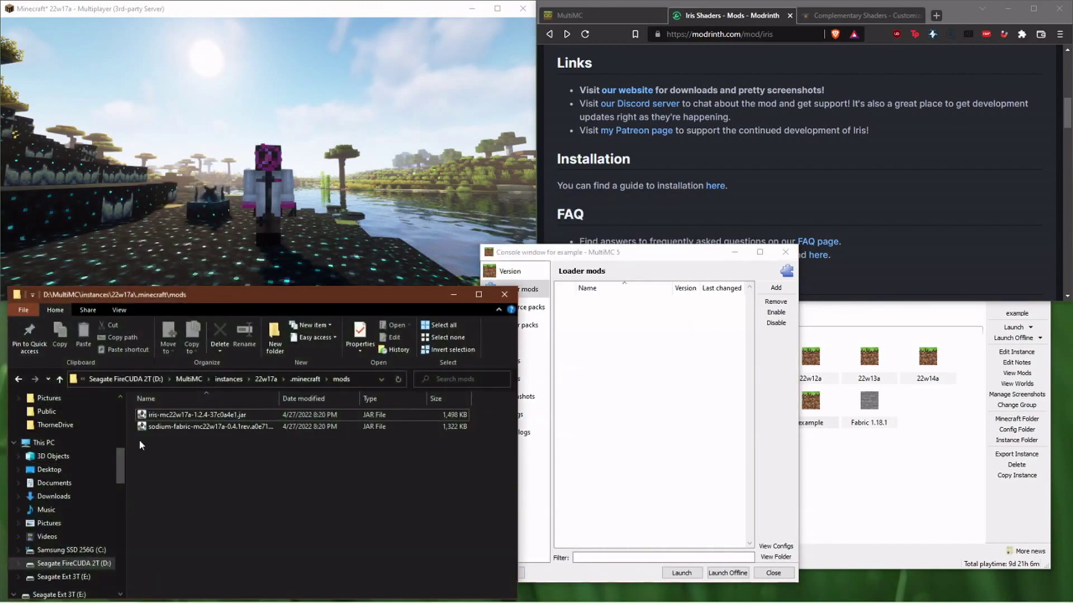
drag(214, 443, 227, 414)
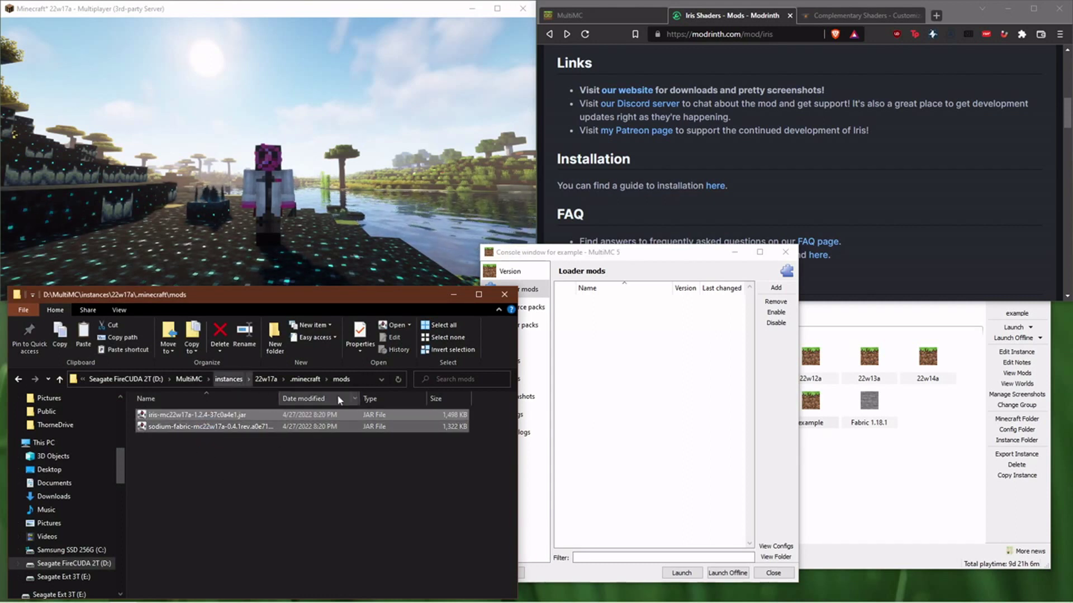
click(574, 324)
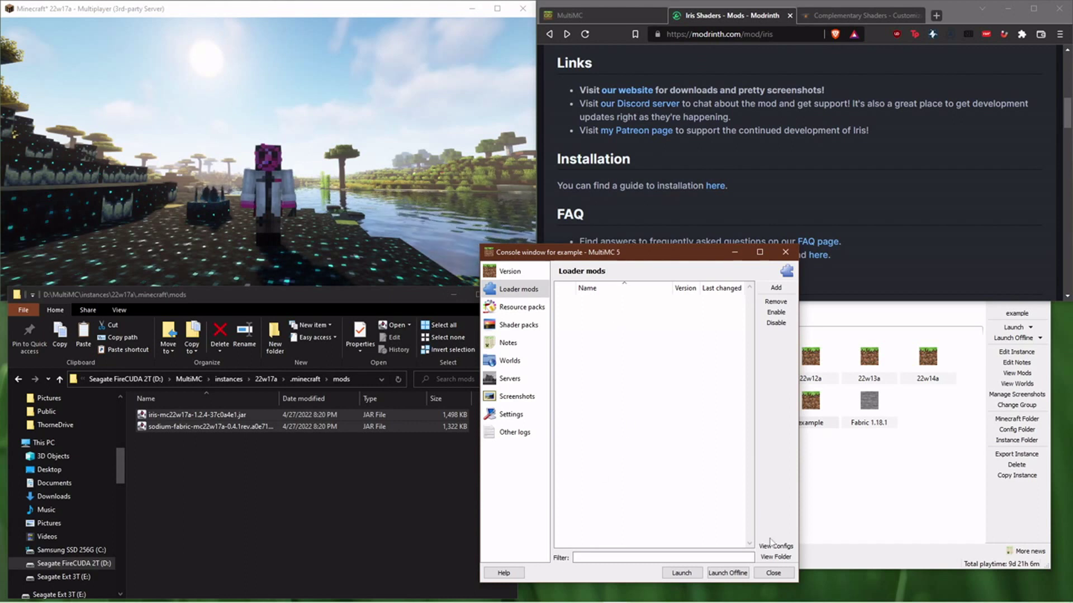
click(775, 557)
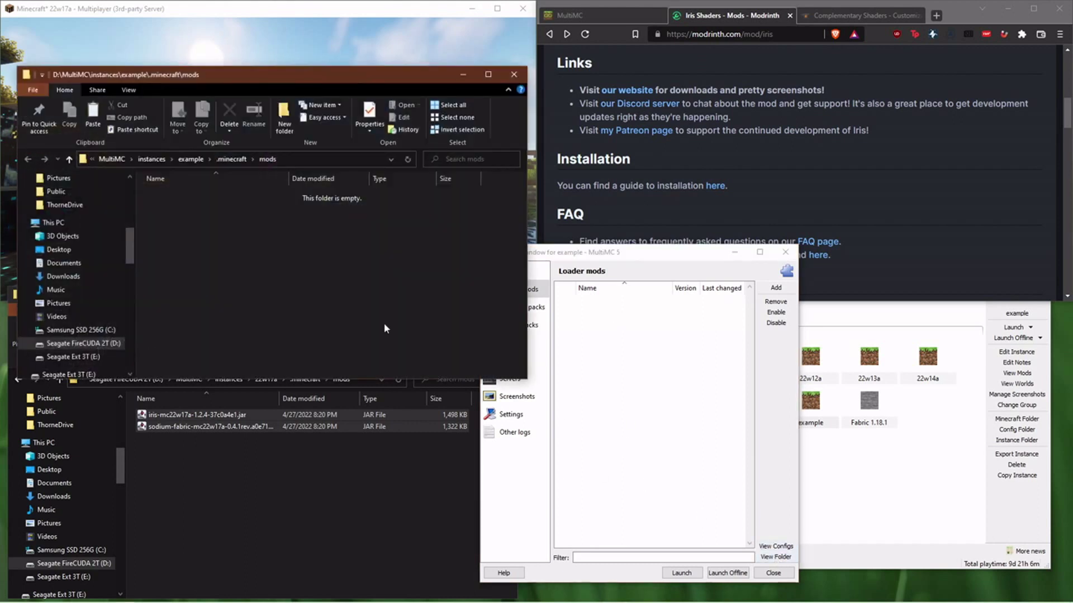
Paste the Iris and Sodium jars into example's mods folder, check its Fabric version, and launch it
key(ctrl+v)
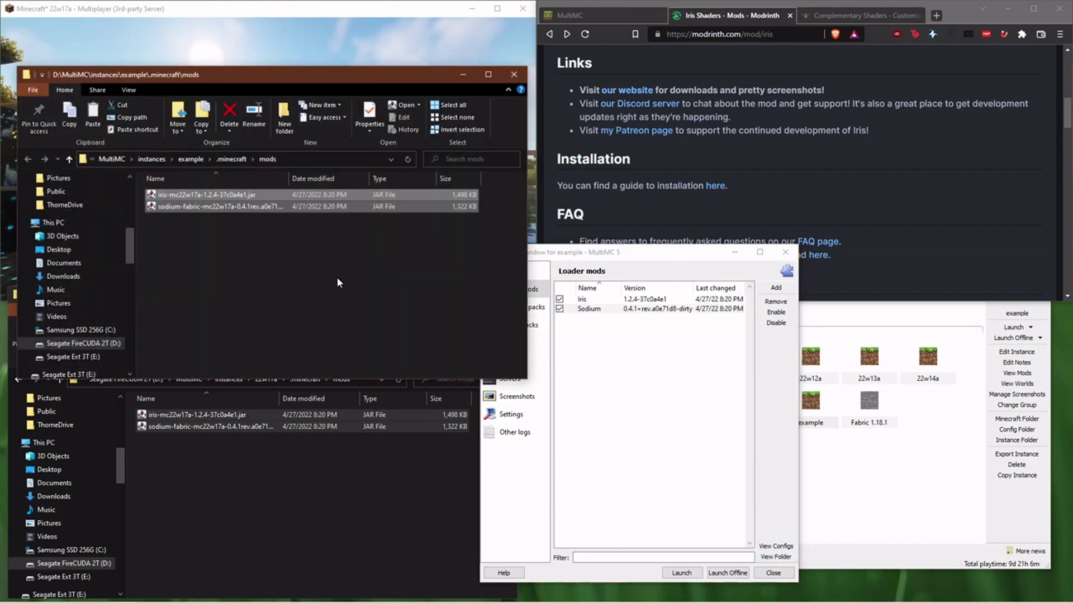
click(514, 77)
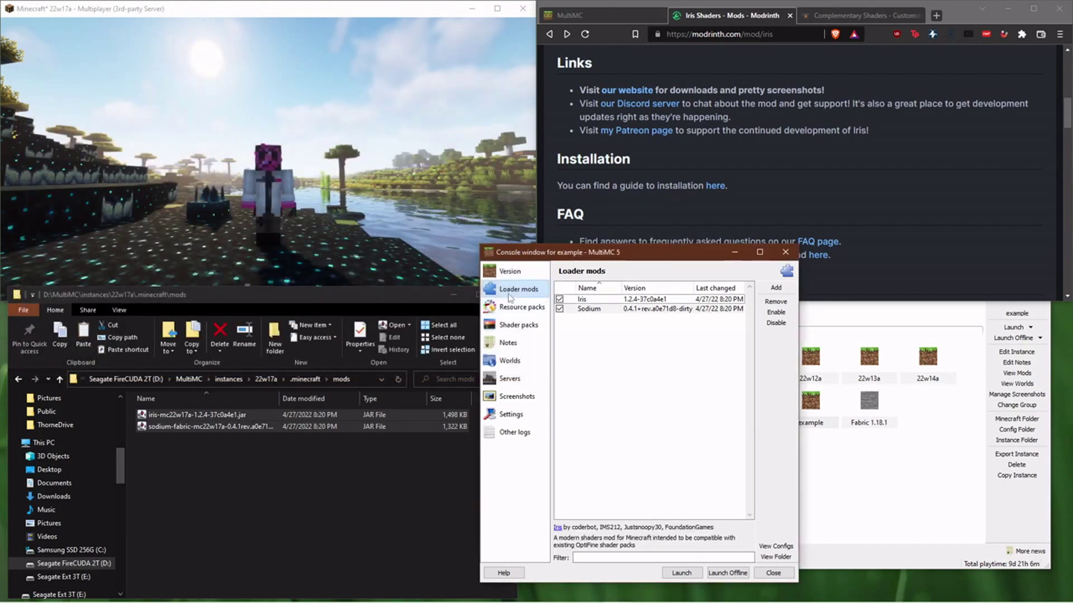
click(509, 271)
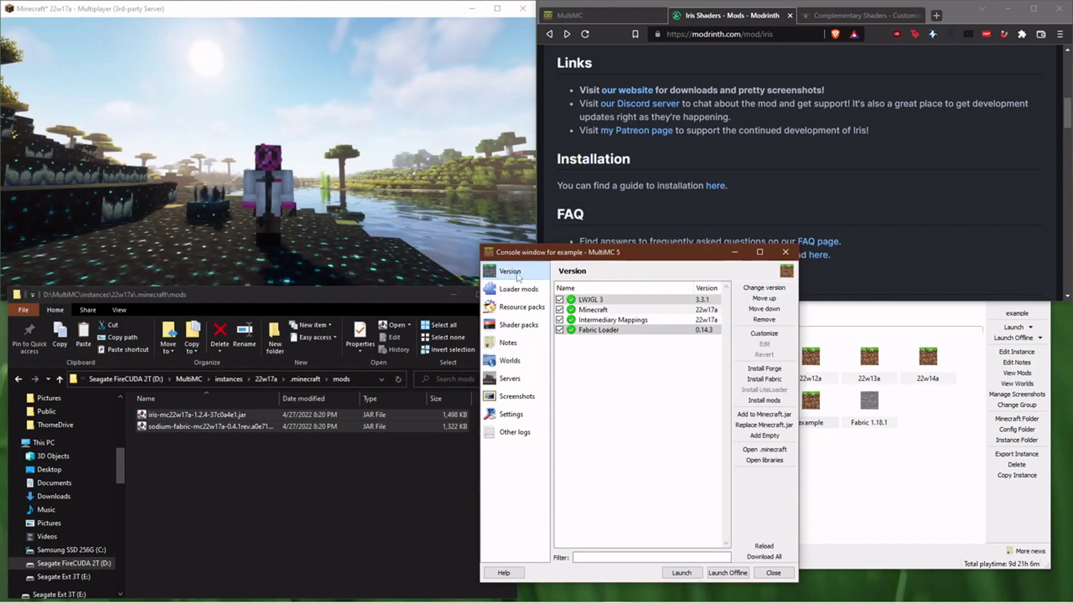
click(682, 574)
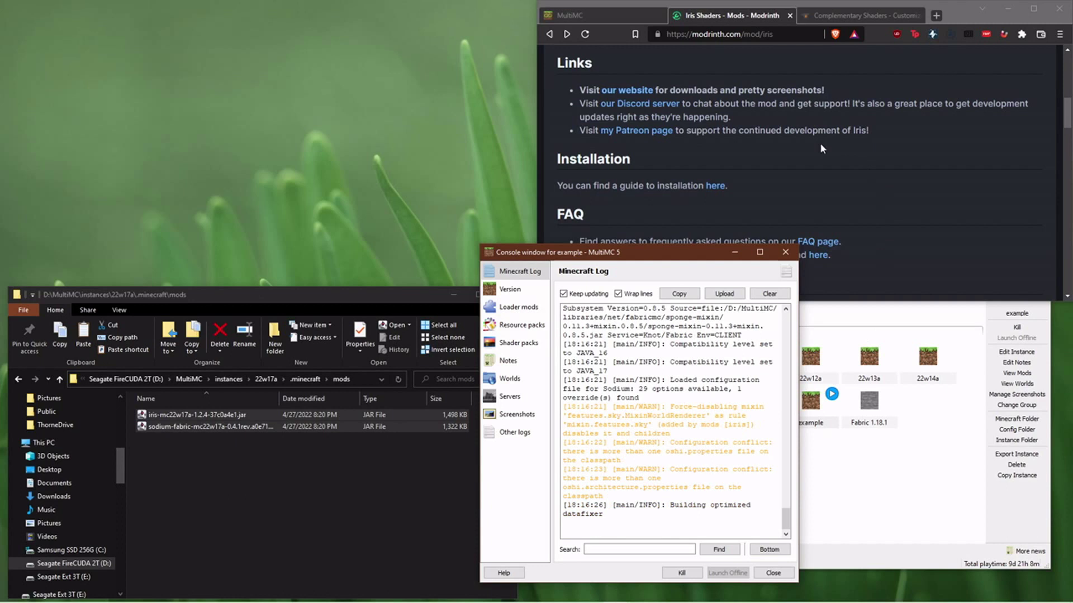
Switch the browser to the Complementary Shaders page on CurseForge
click(878, 17)
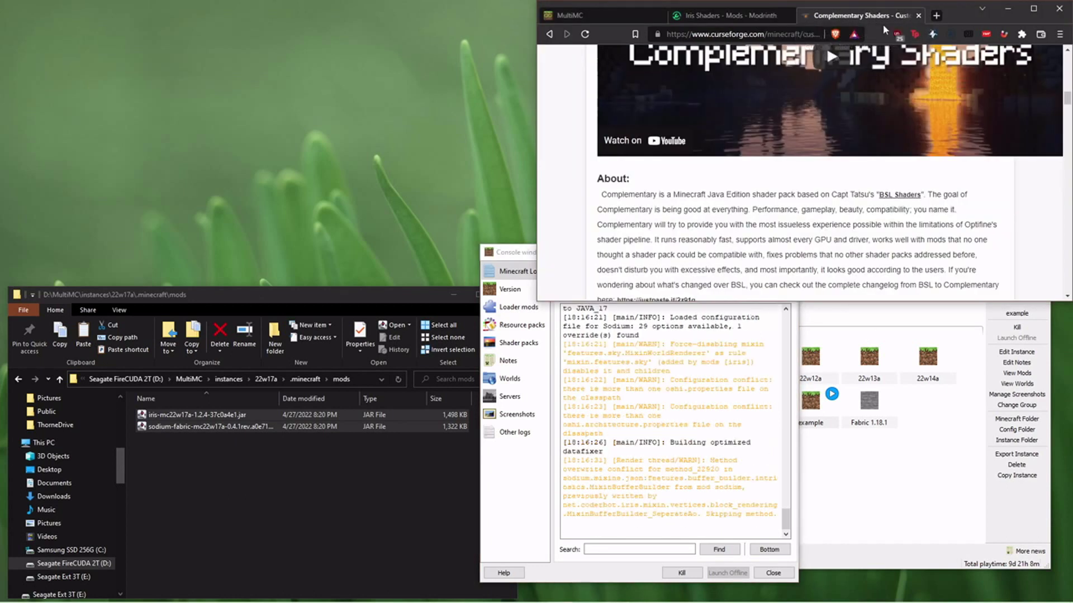
Preview the Complementary Shaders page and trailer, then bring Minecraft and the MultiMC console forward
scroll(900, 152, down, 1)
scroll(905, 154, down, 10)
scroll(911, 153, up, 20)
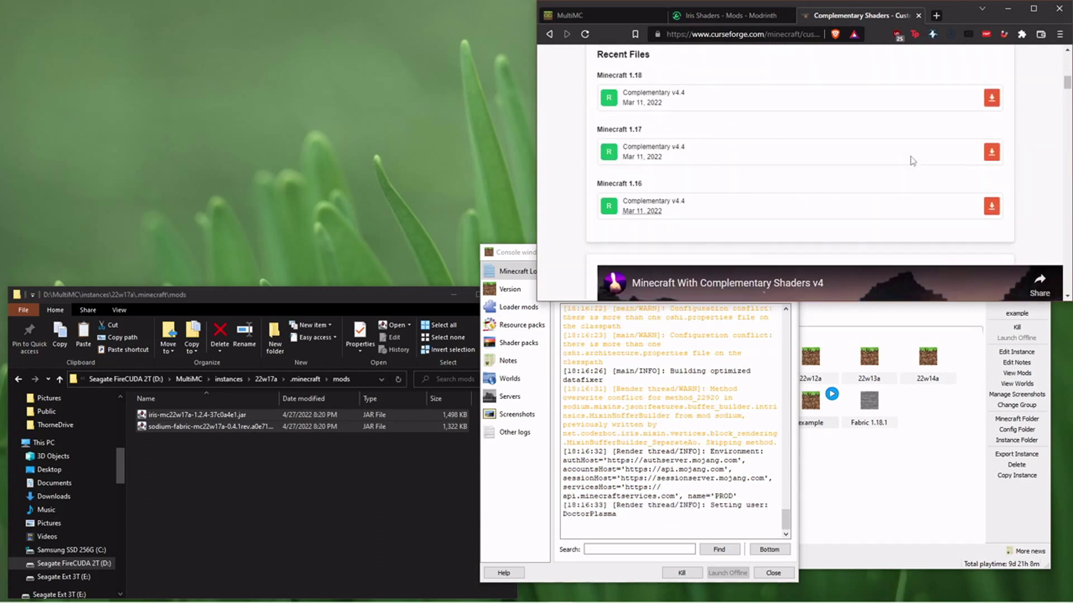
scroll(916, 146, down, 10)
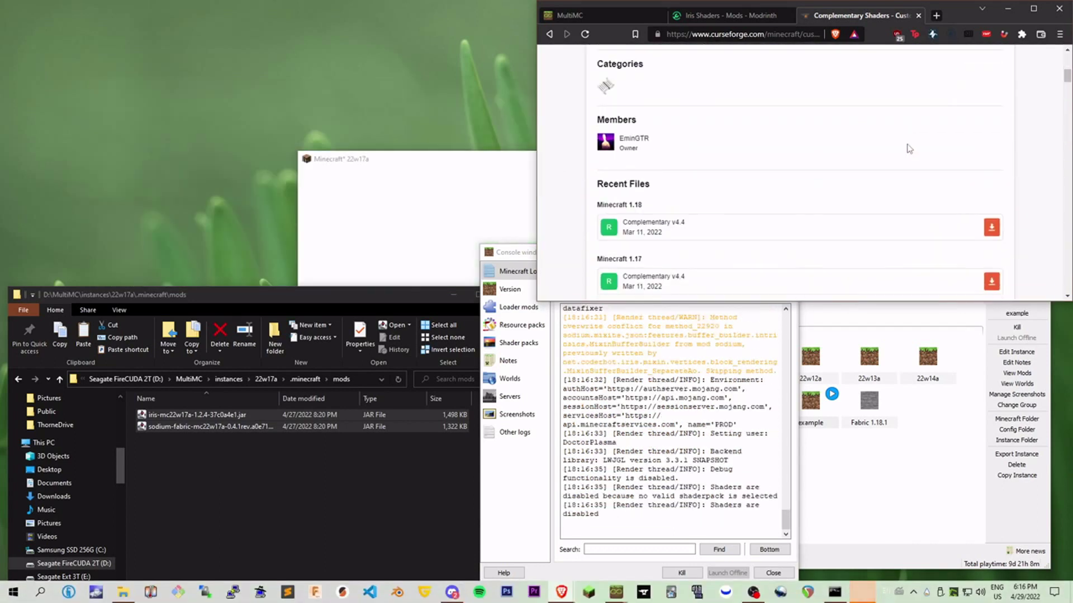
scroll(893, 148, down, 2)
click(831, 147)
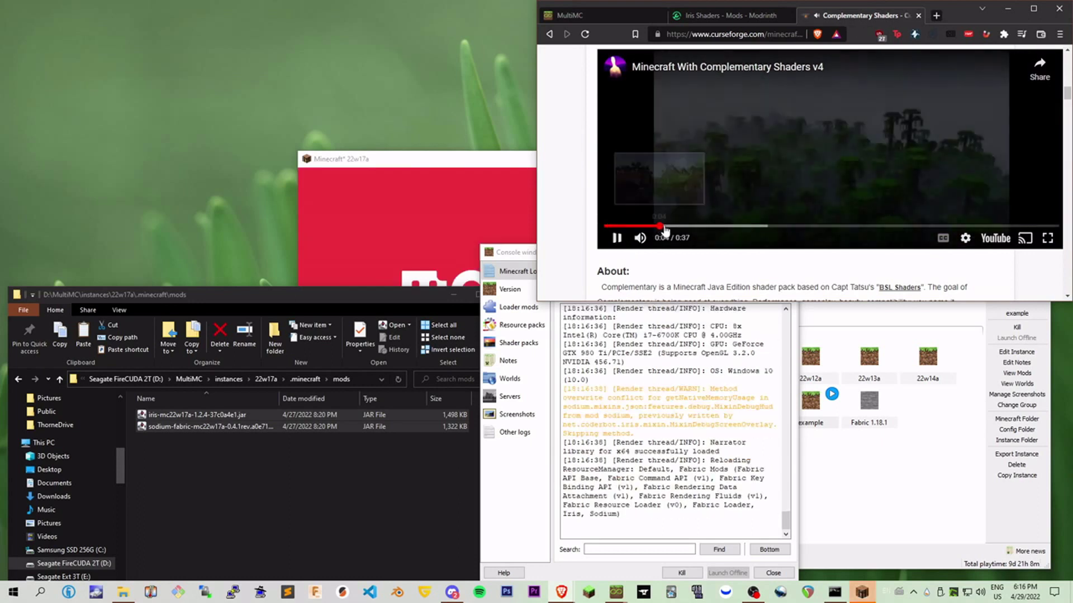
click(616, 238)
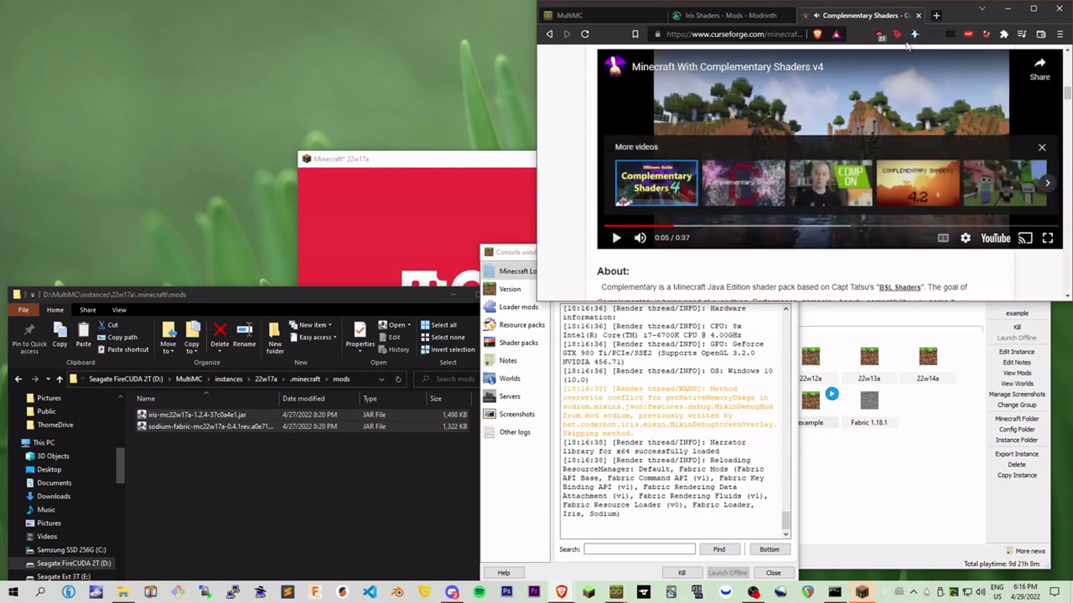
click(475, 163)
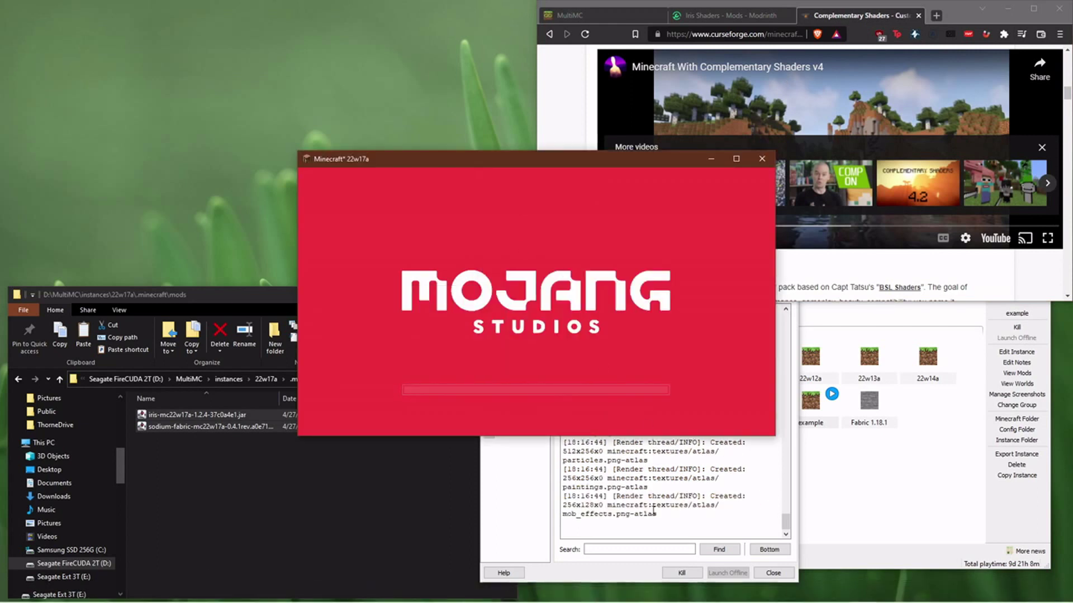
click(621, 577)
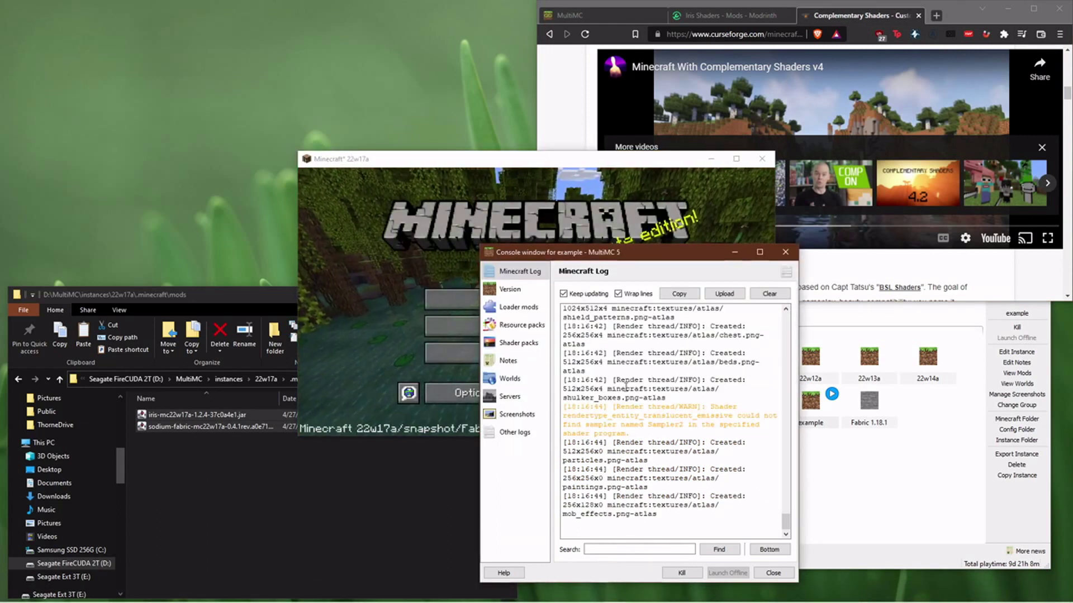
Open example's shaderpacks folder, then select ComplementaryShaders_v4.4.zip in 22w17a\.minecraft\shaderpacks
click(518, 307)
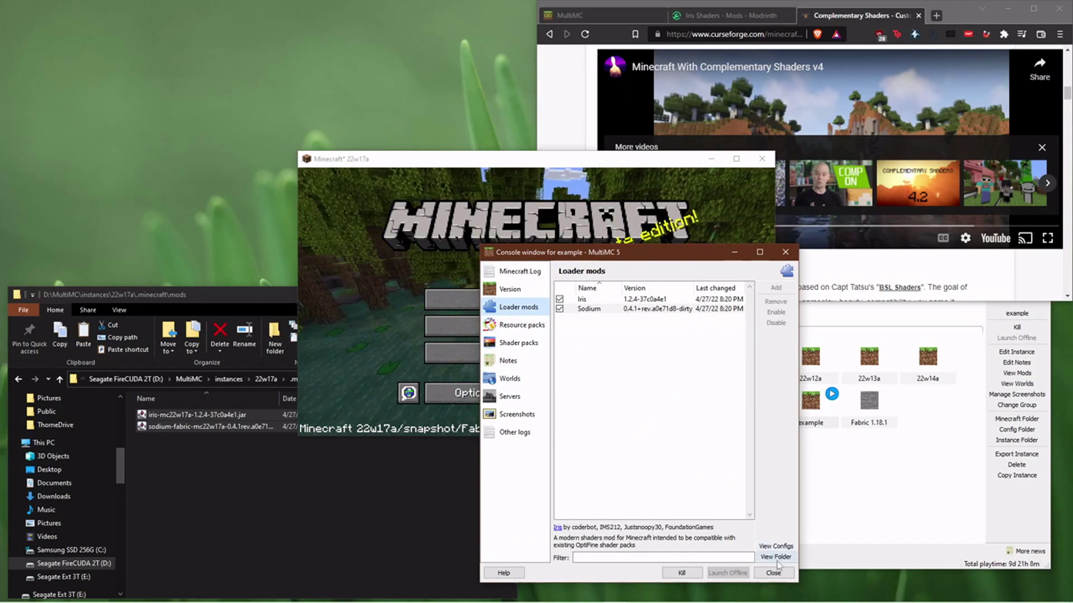
click(518, 343)
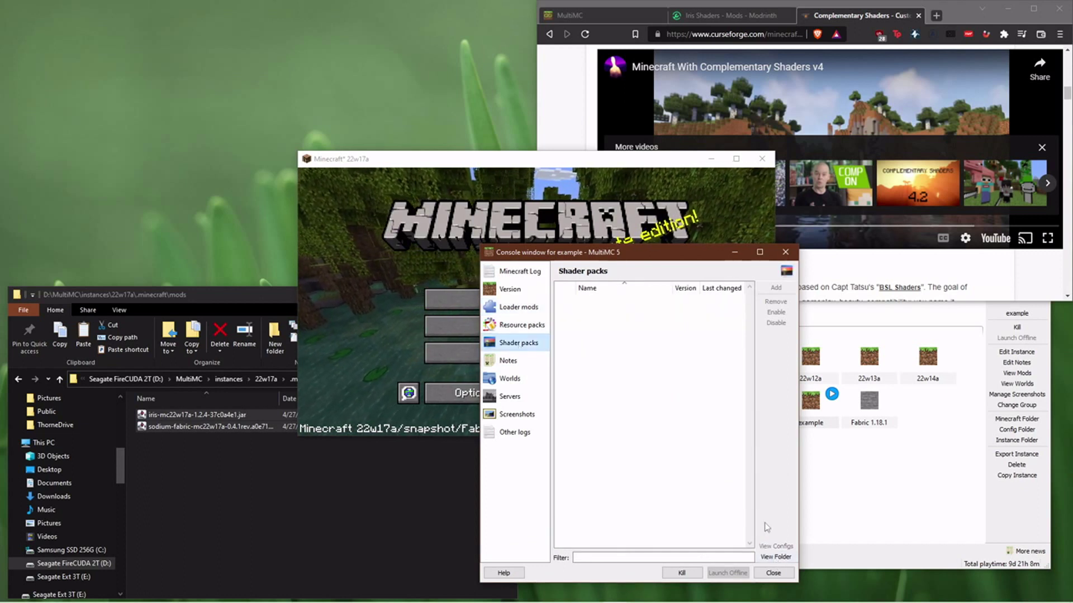
click(776, 557)
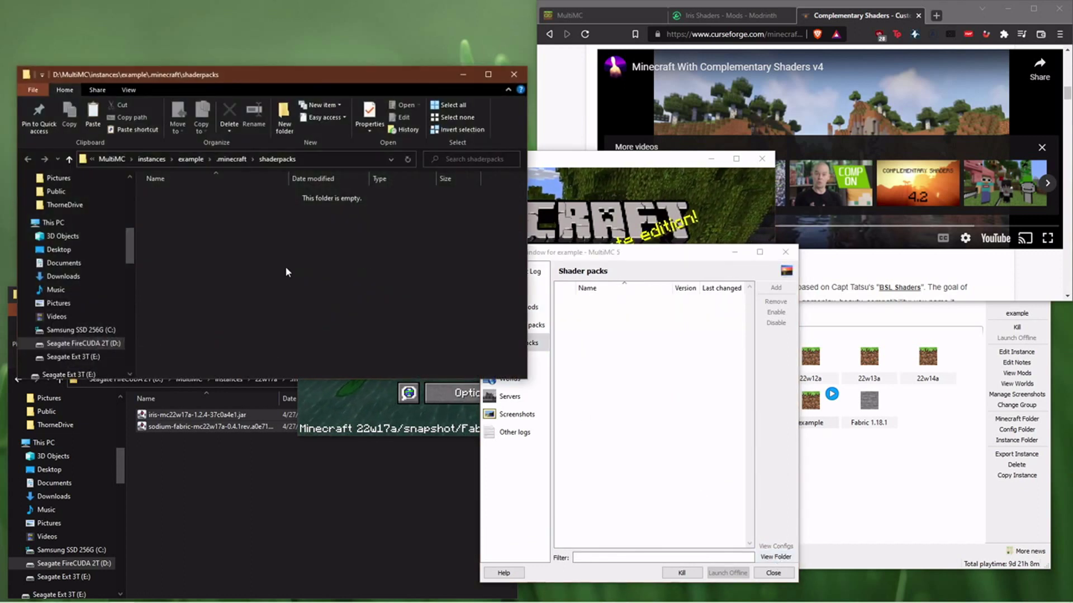
click(152, 159)
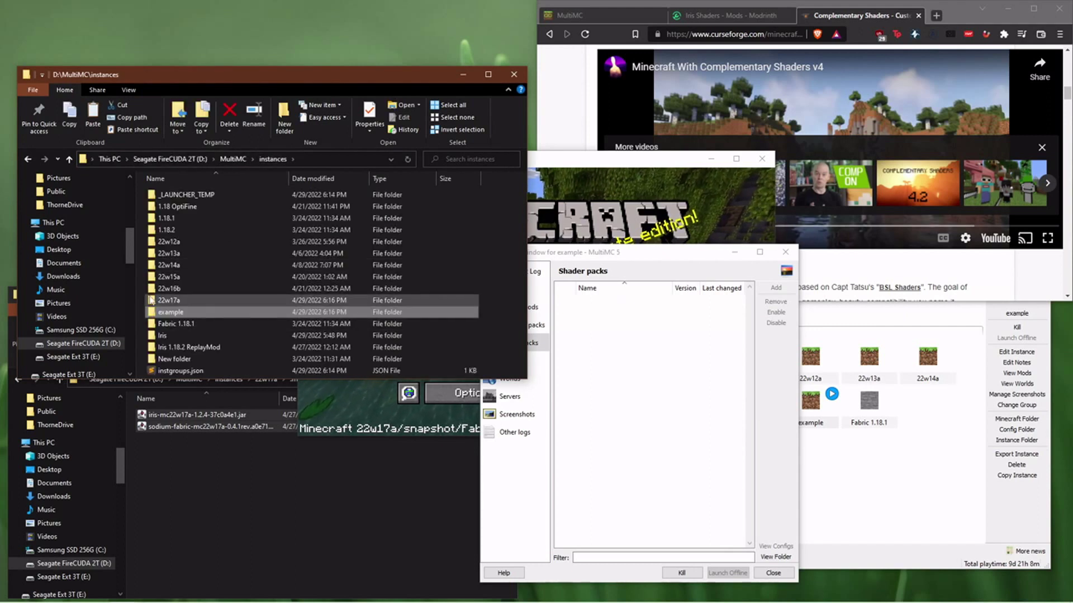
double_click(167, 300)
double_click(157, 194)
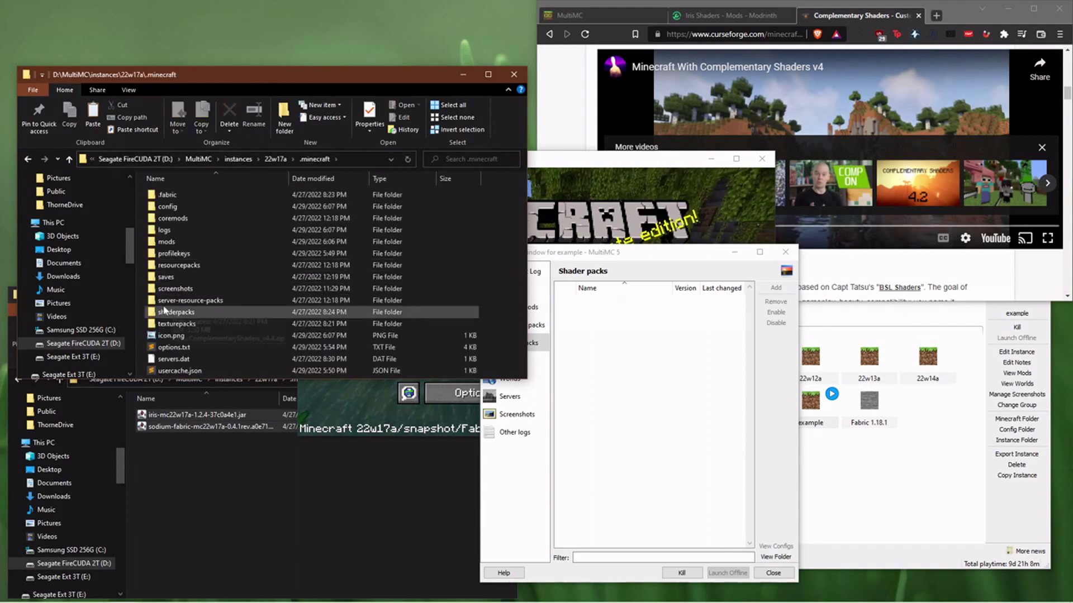
double_click(166, 244)
click(168, 195)
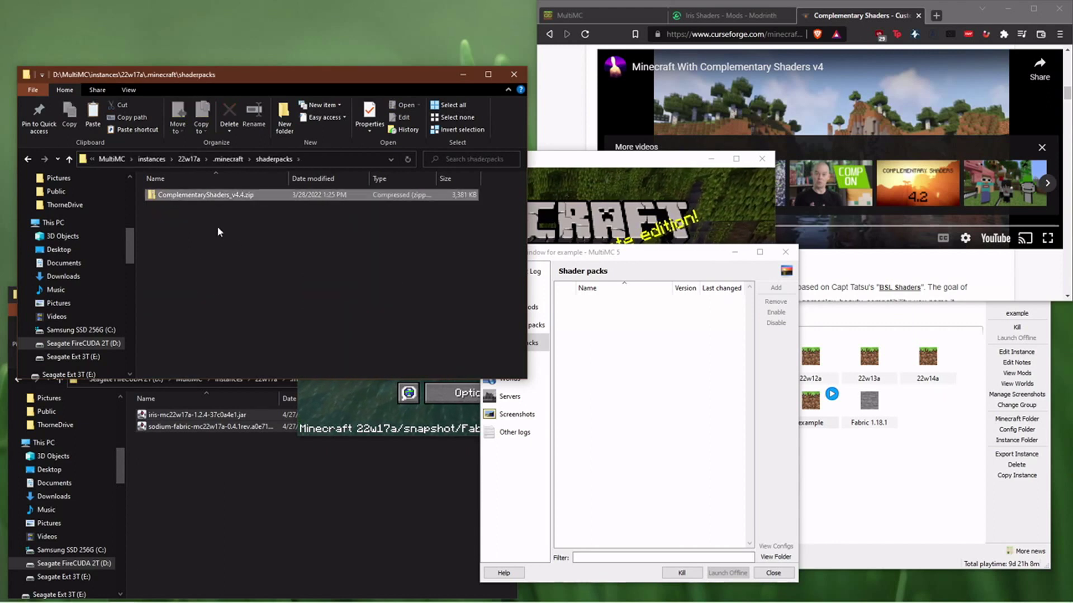
click(27, 159)
Look through Minecraft's Options and Music & Sound settings
click(614, 170)
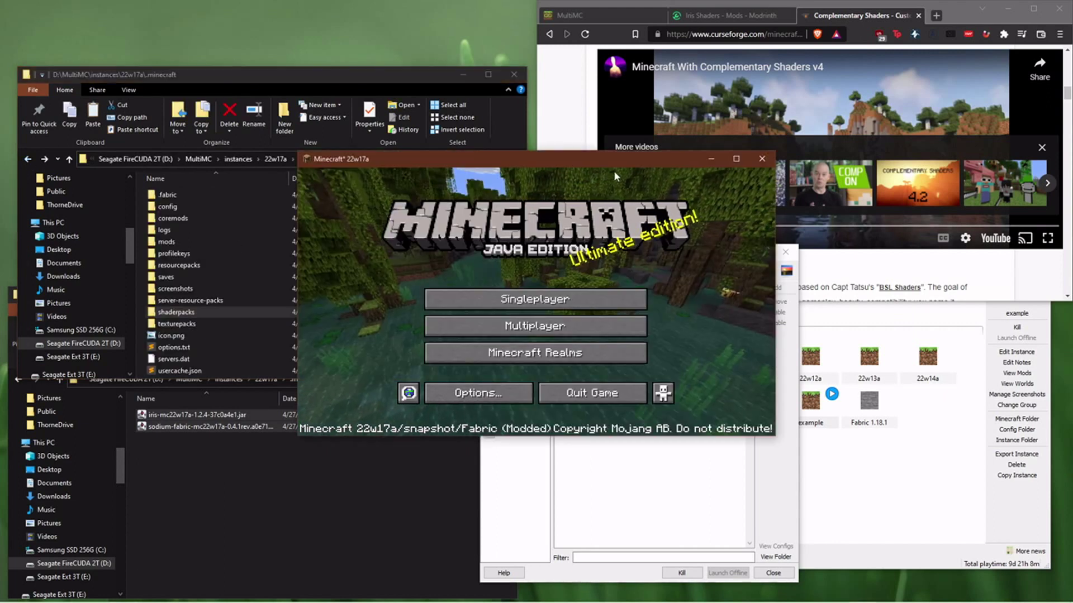
click(482, 394)
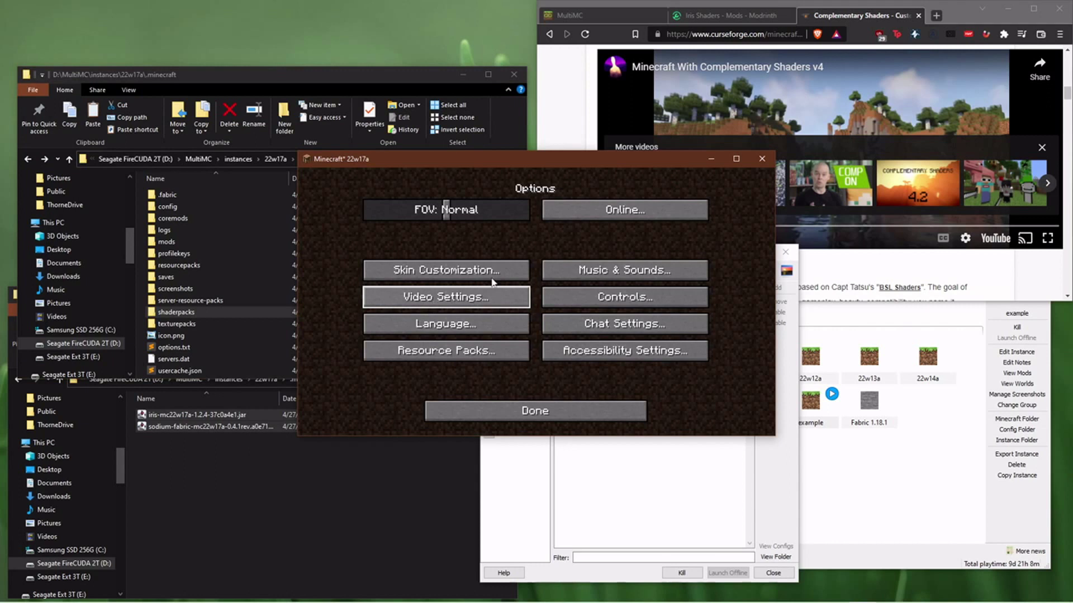
click(598, 282)
click(483, 404)
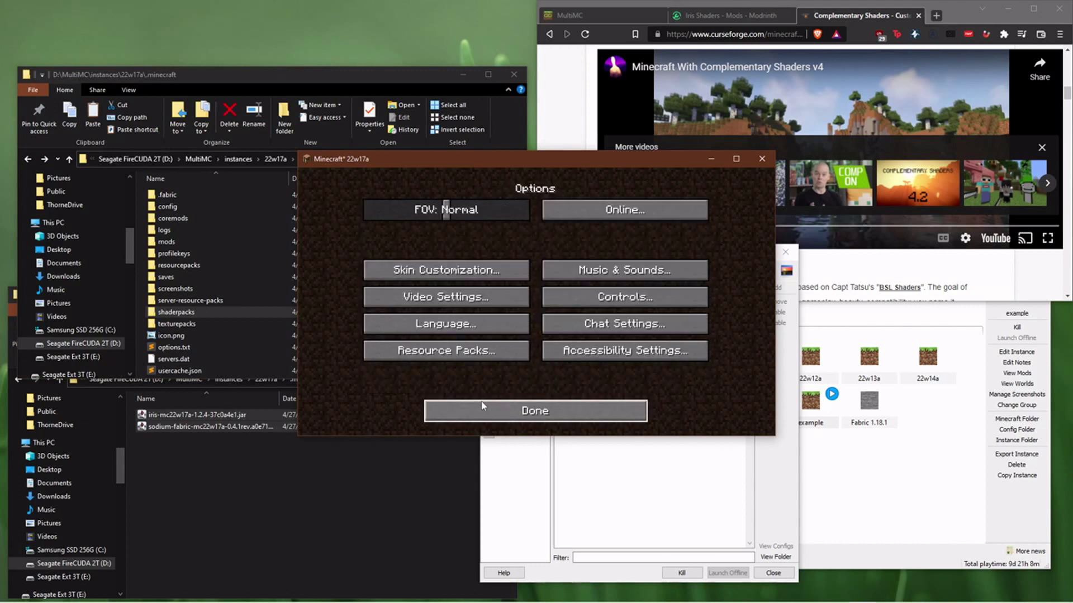
Paste ComplementaryShaders_v4.4.zip into example's shaderpacks folder and close Minecraft's options
click(212, 97)
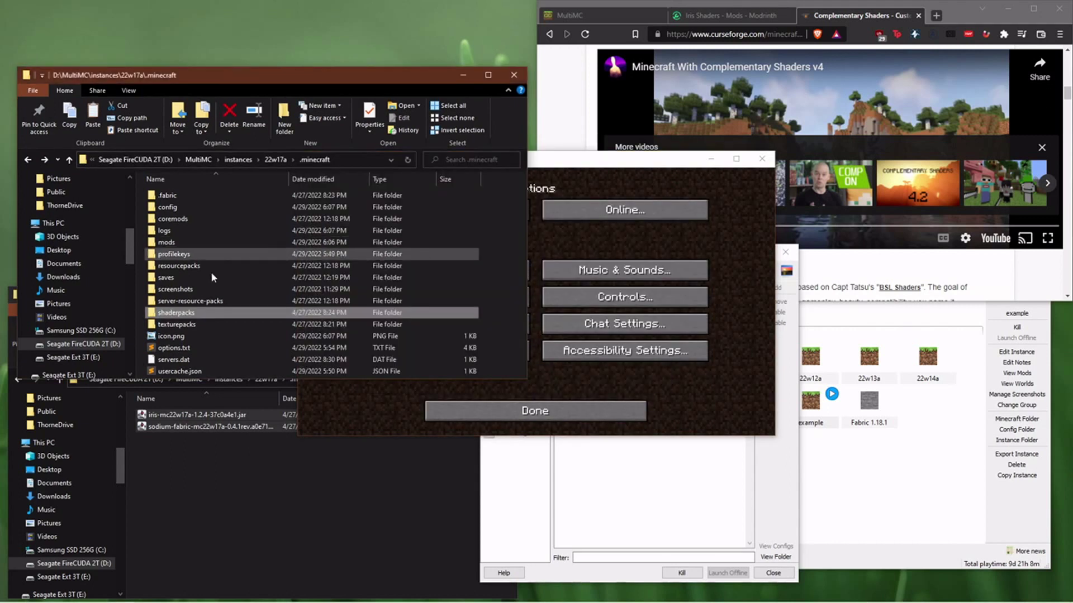
click(28, 160)
click(27, 160)
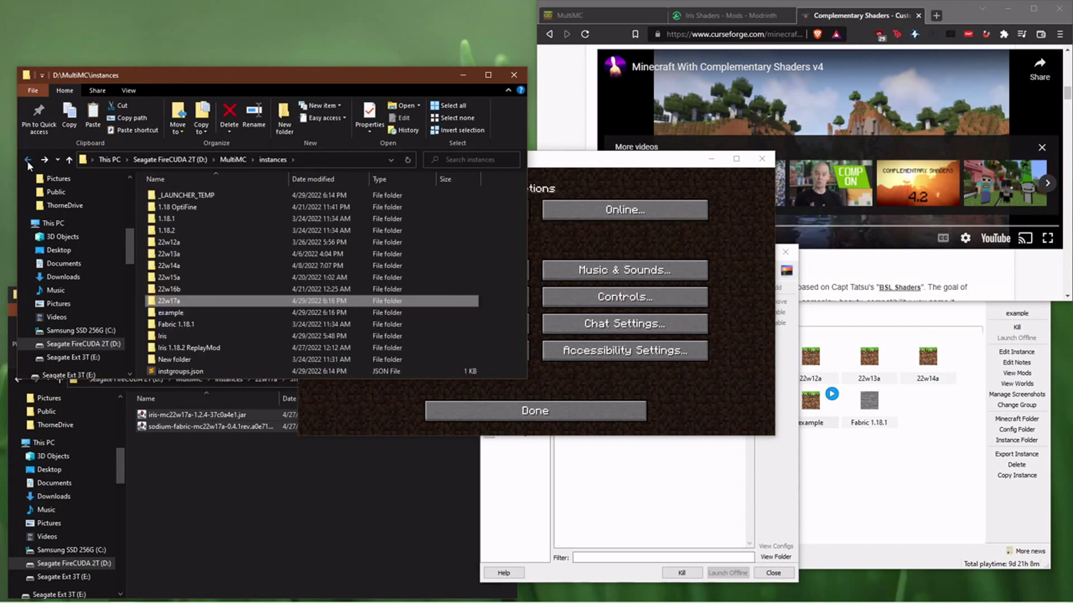
click(28, 160)
key(ctrl+v)
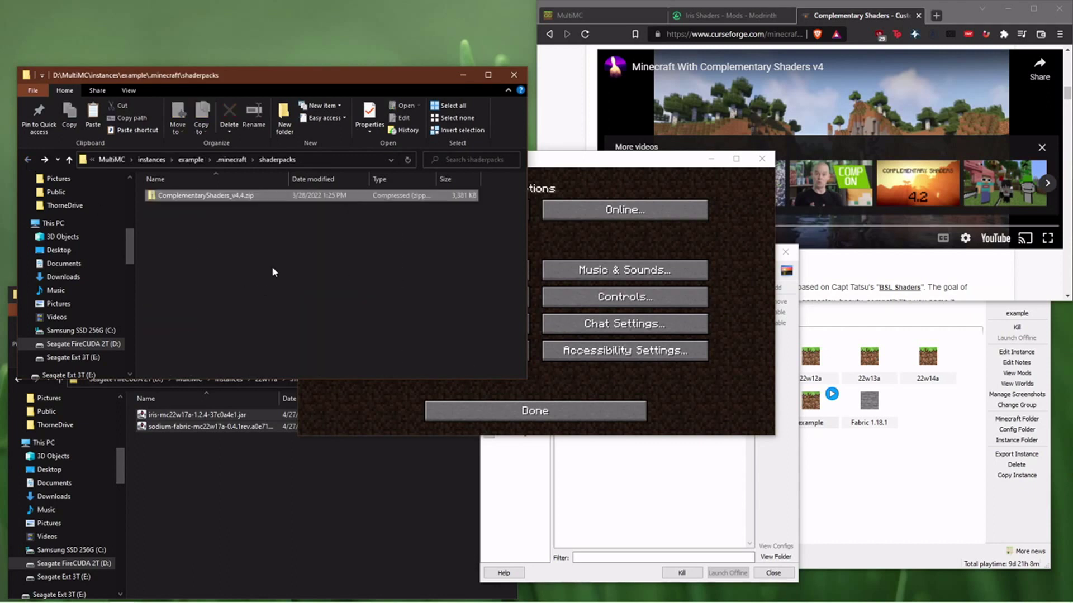
click(567, 415)
click(566, 415)
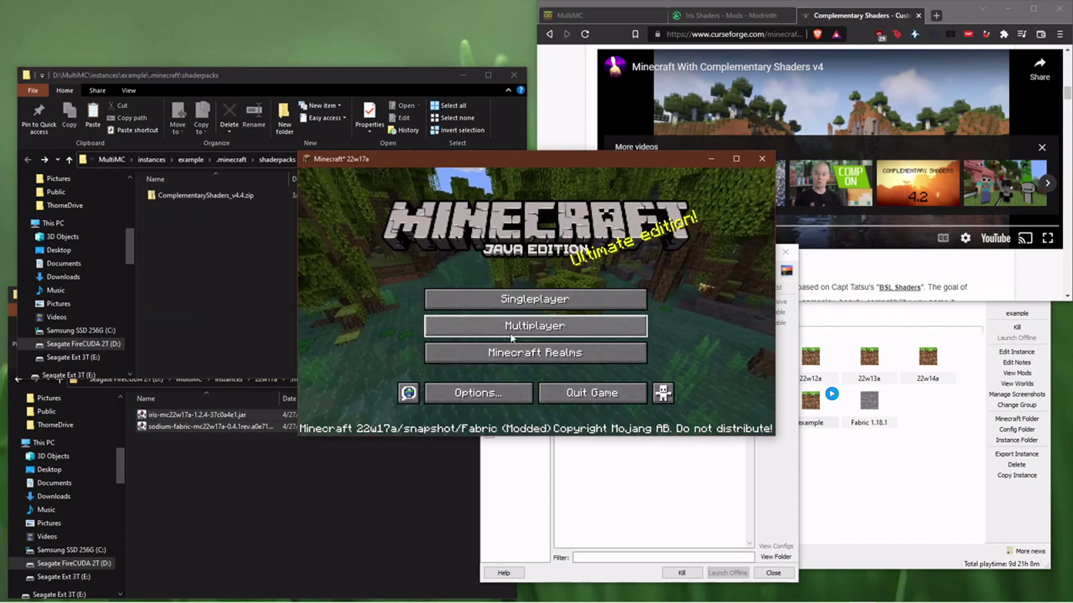
Add a 'localhost' multiplayer server, join it, and switch to third-person view
click(501, 315)
click(466, 393)
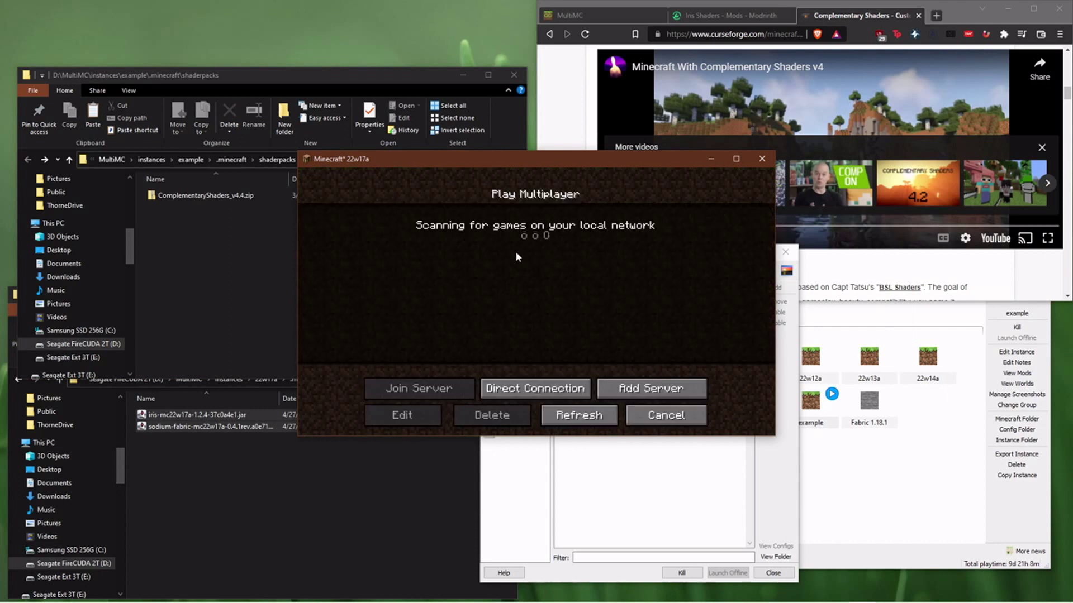
click(629, 393)
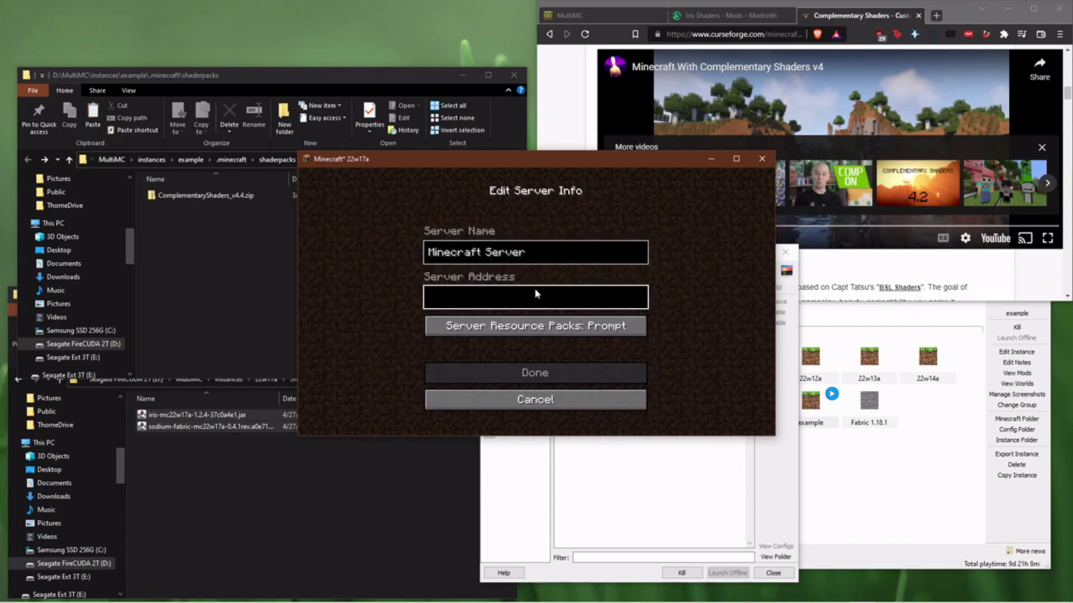
text(localhost)
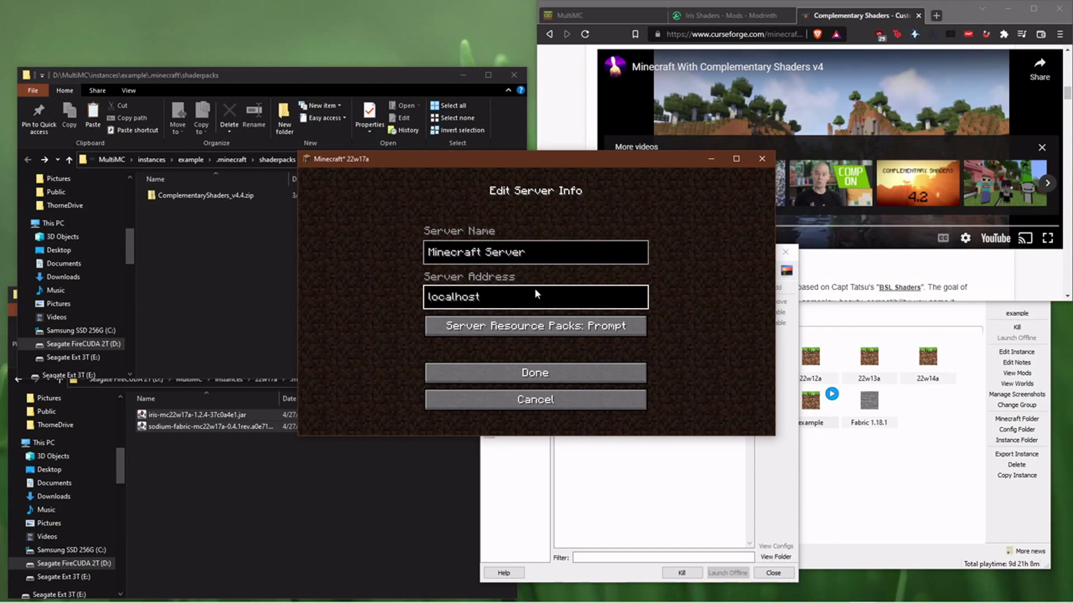
click(547, 373)
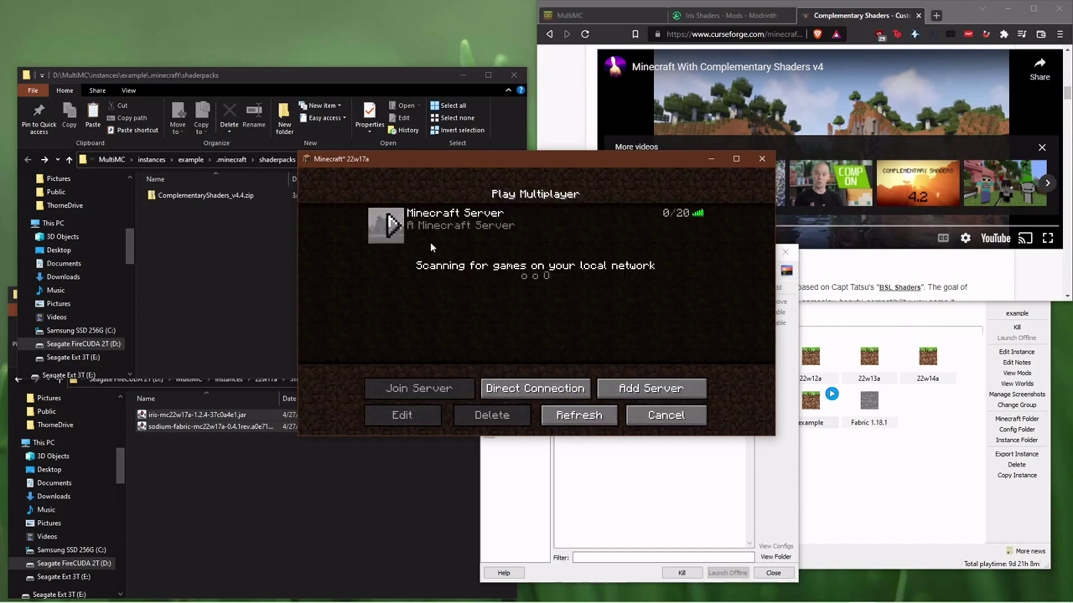
click(389, 226)
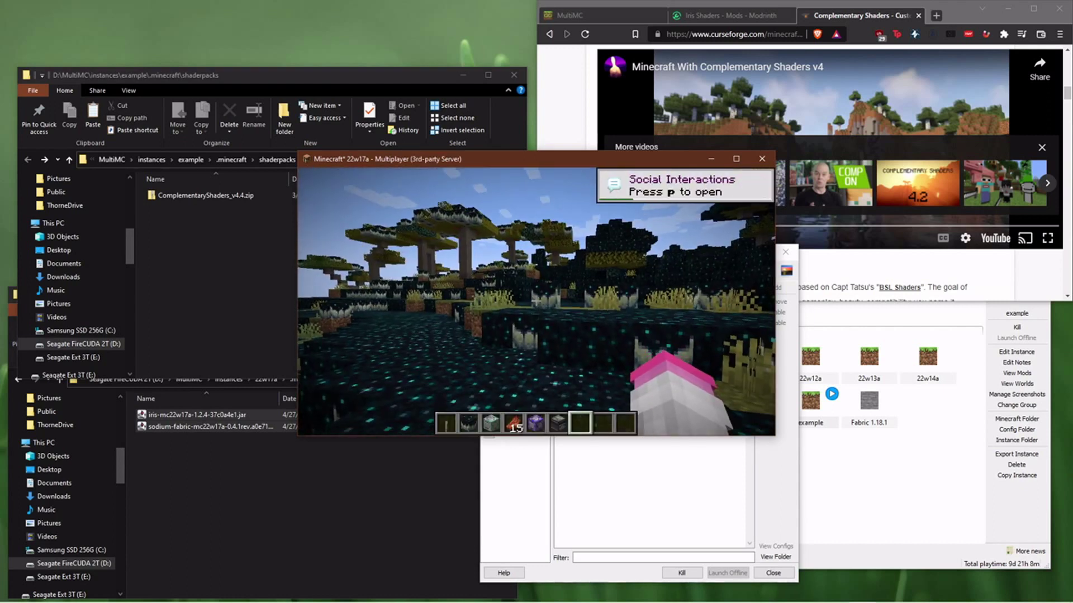
key(F5)
key(F5)
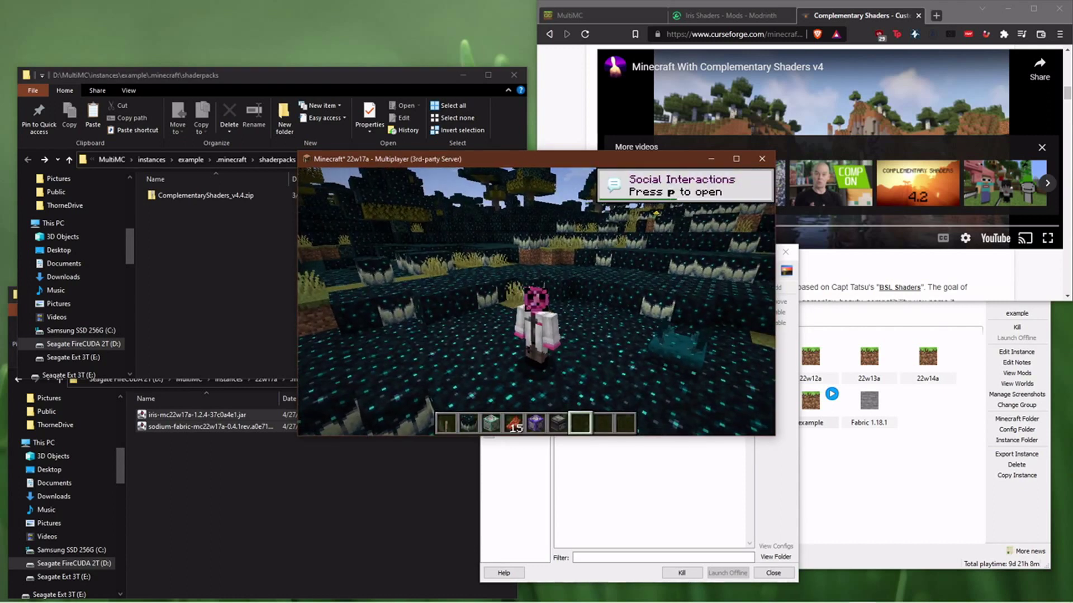
Enable the ComplementaryShaders_v4.4.zip shader pack in Video Settings
key(Escape)
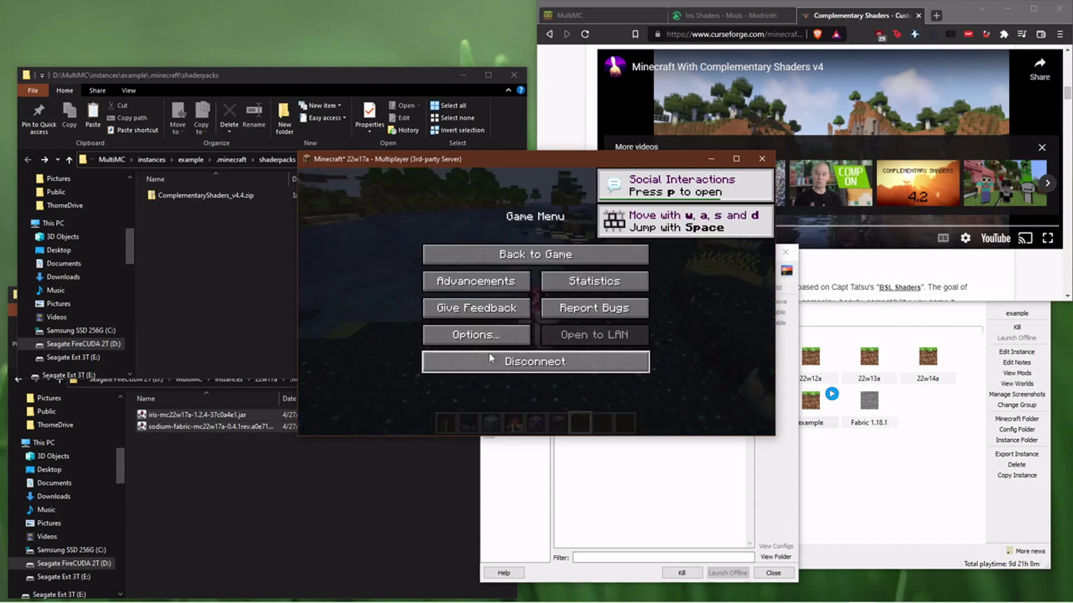
click(484, 333)
click(471, 302)
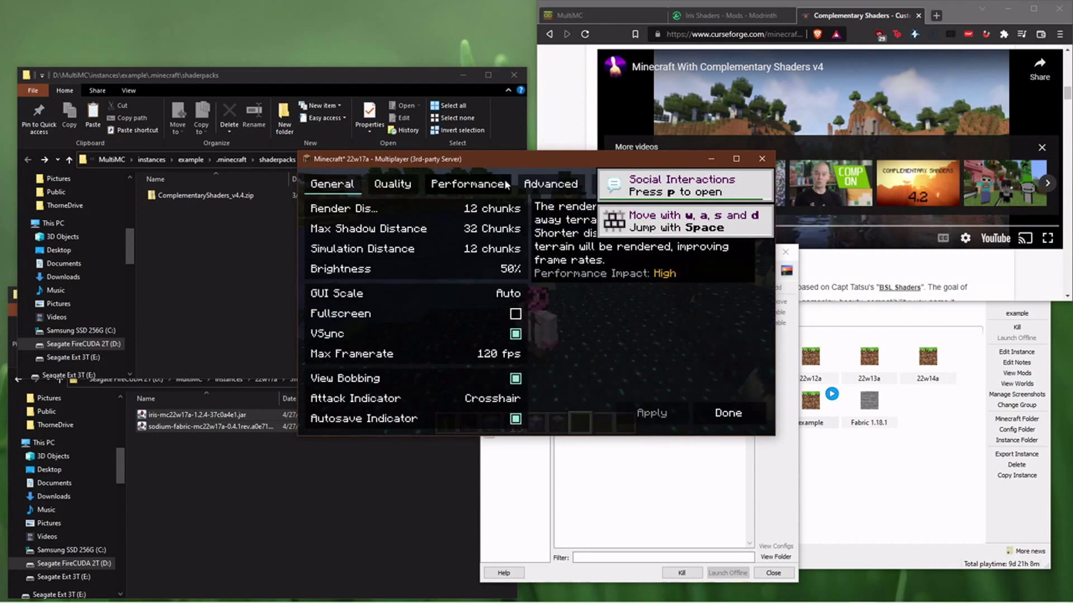
click(604, 184)
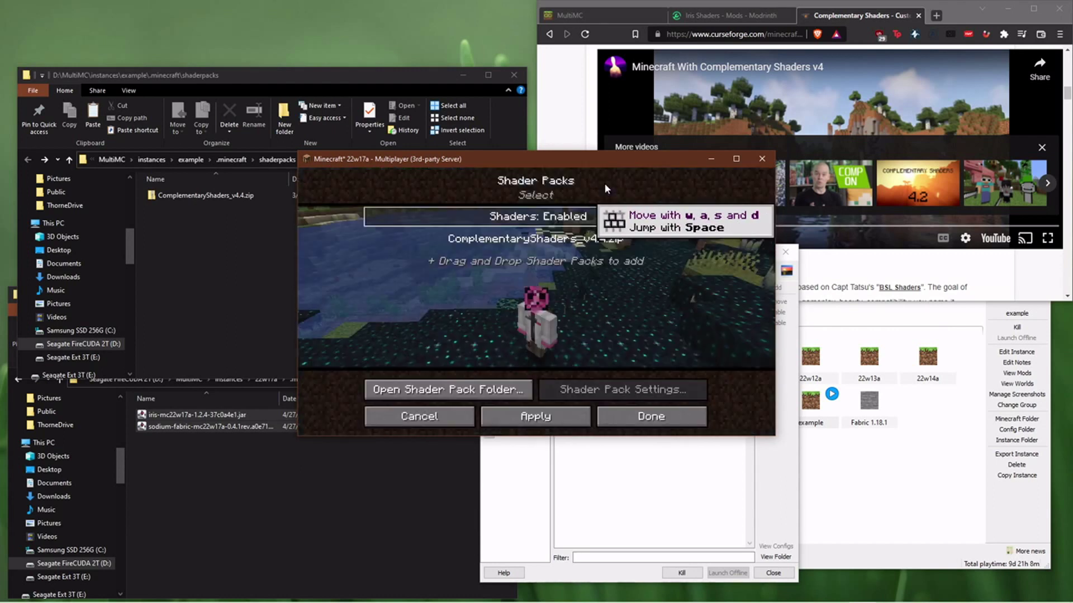
click(494, 241)
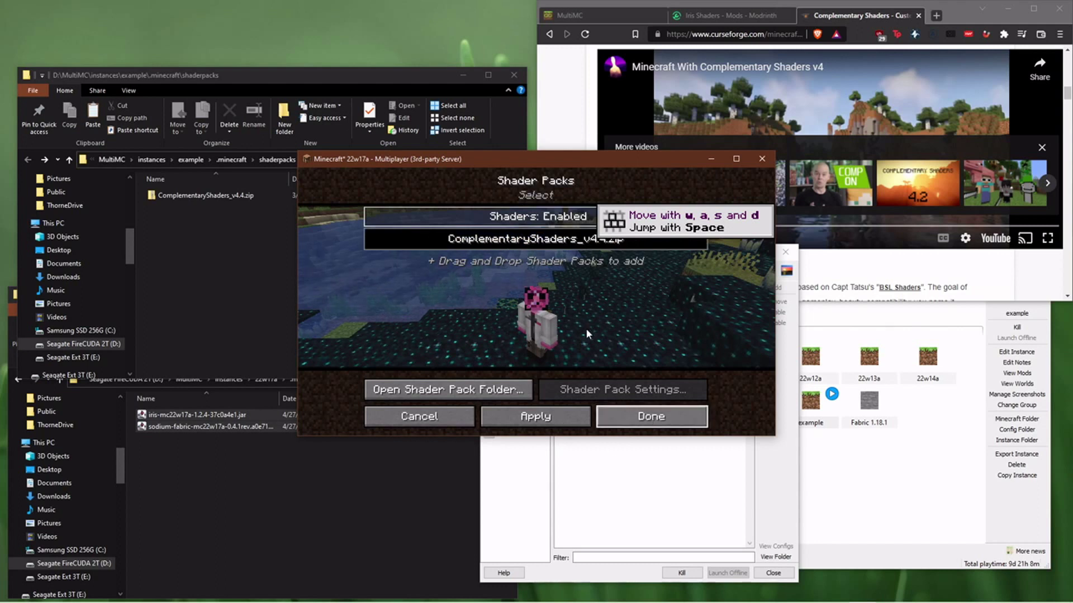
click(651, 416)
click(718, 411)
key(Escape)
key(Escape)
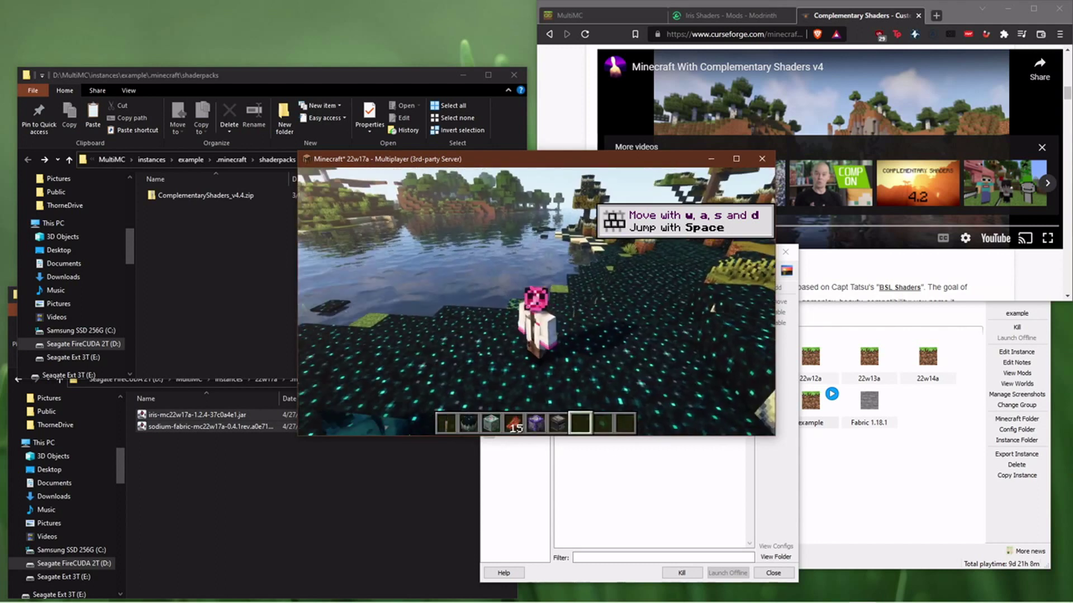